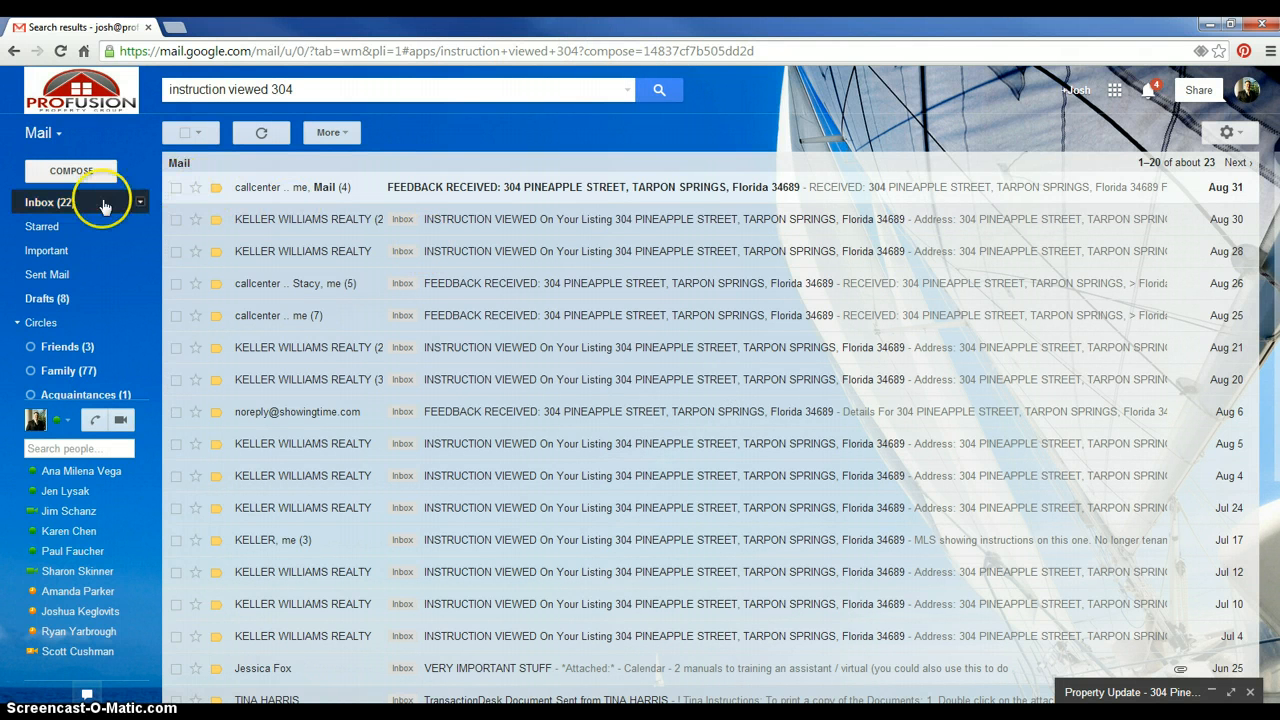
click(310, 97)
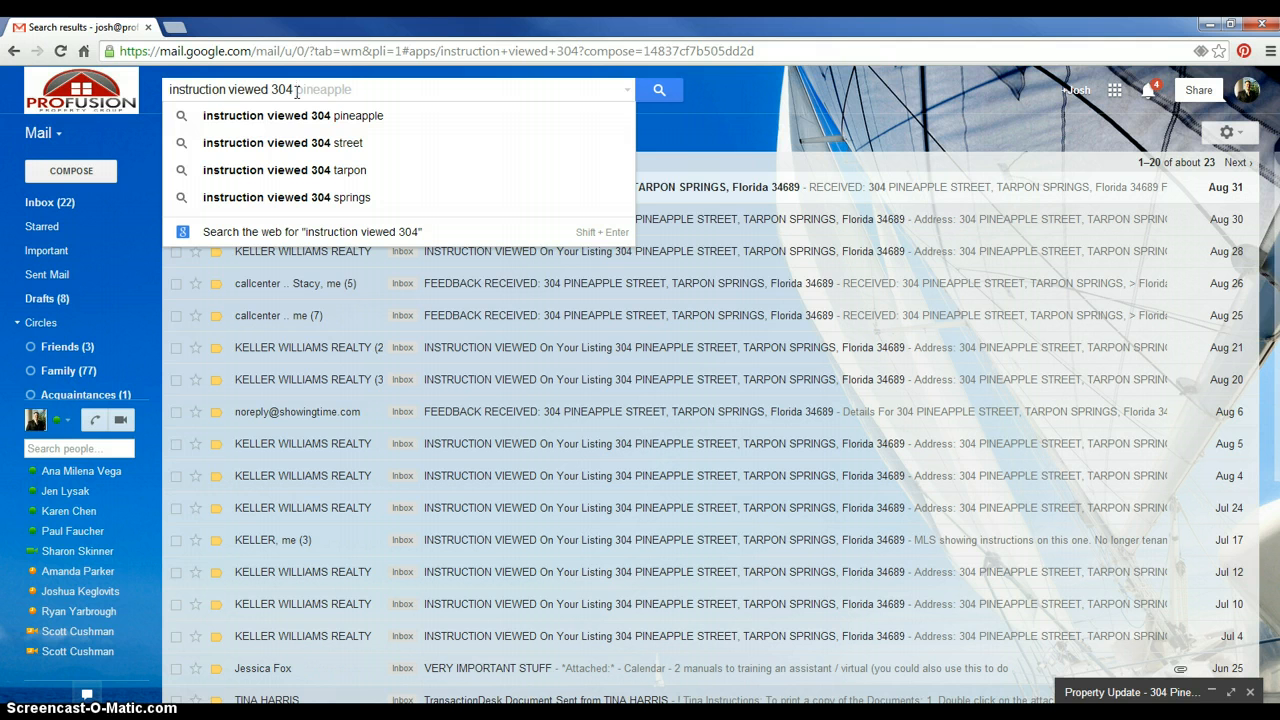
click(230, 90)
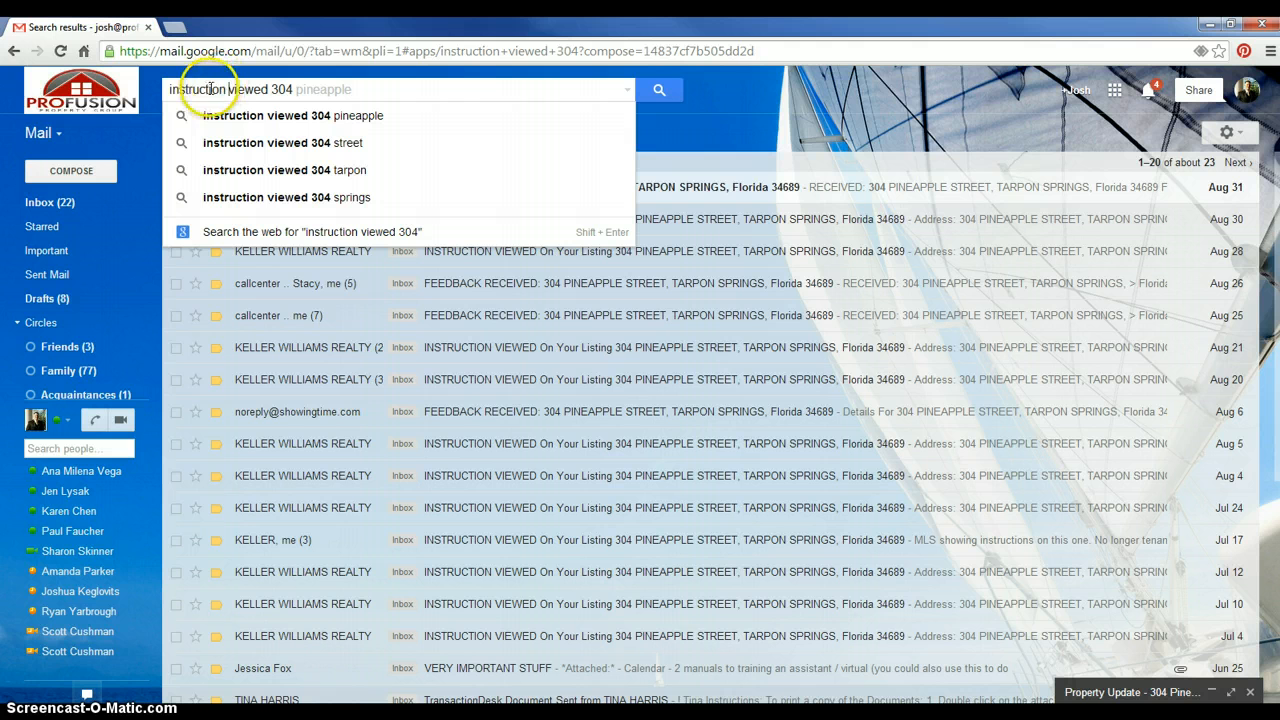
click(293, 90)
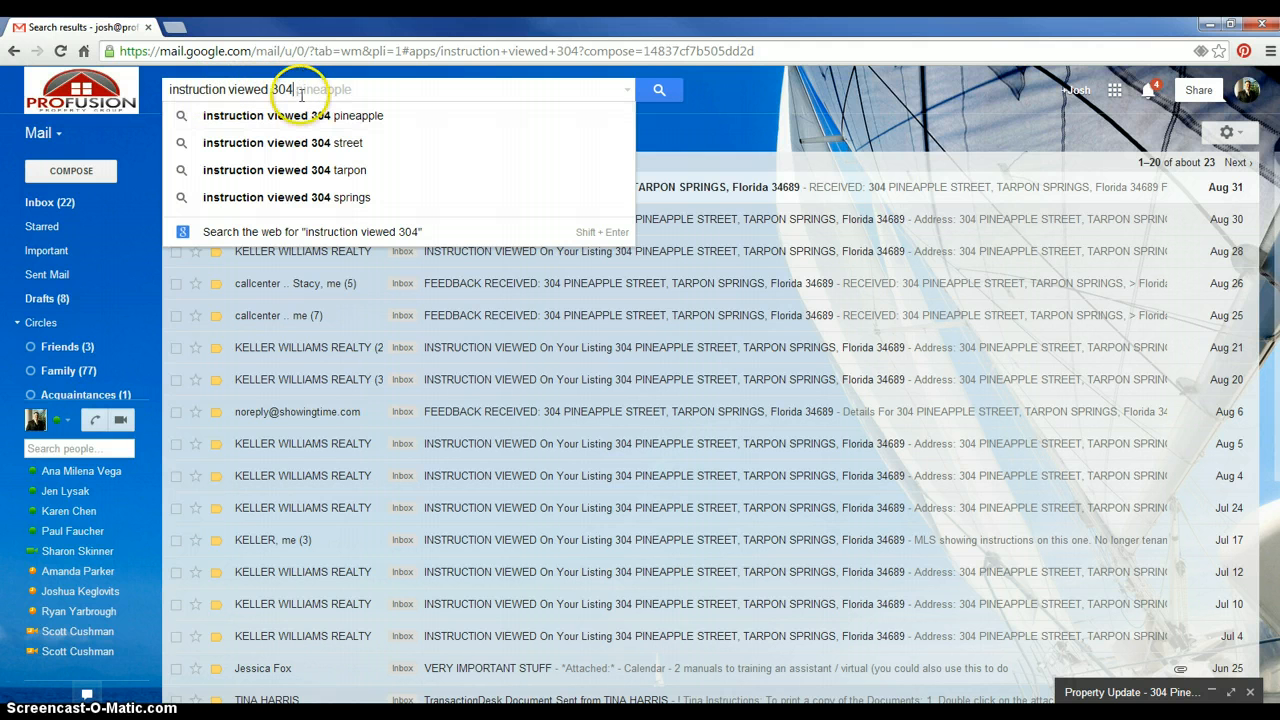
click(310, 117)
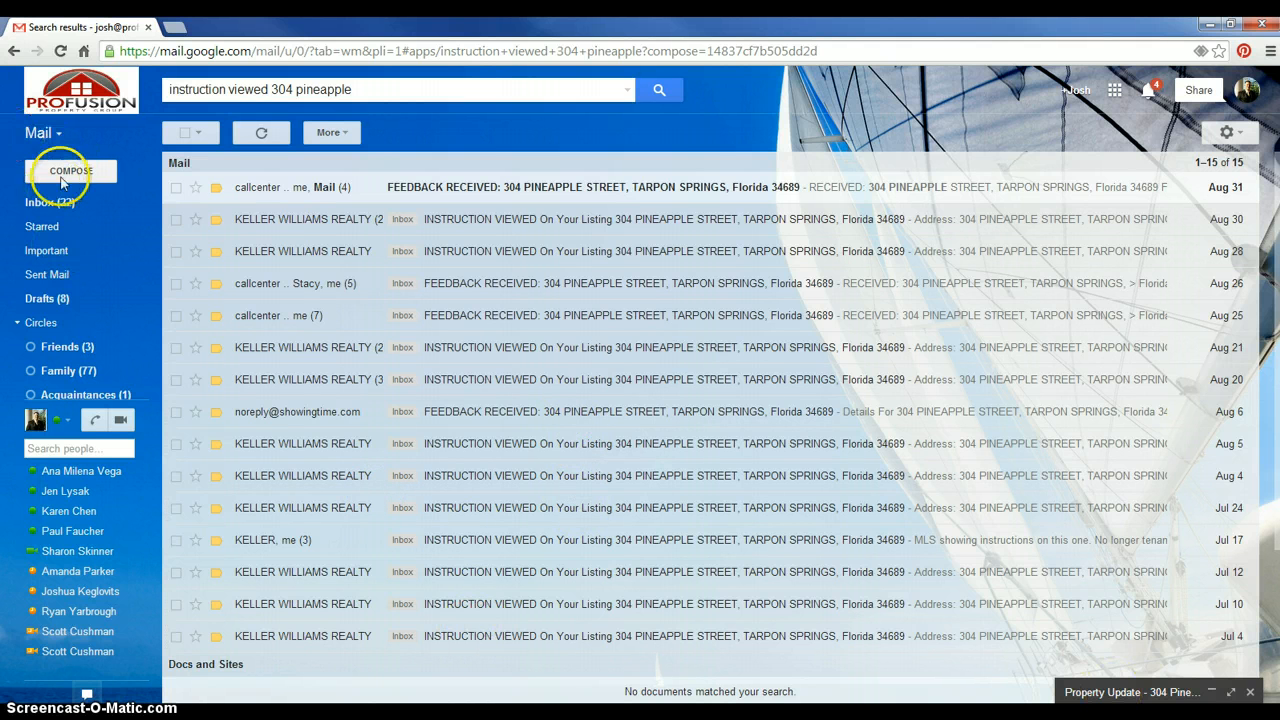
click(1094, 693)
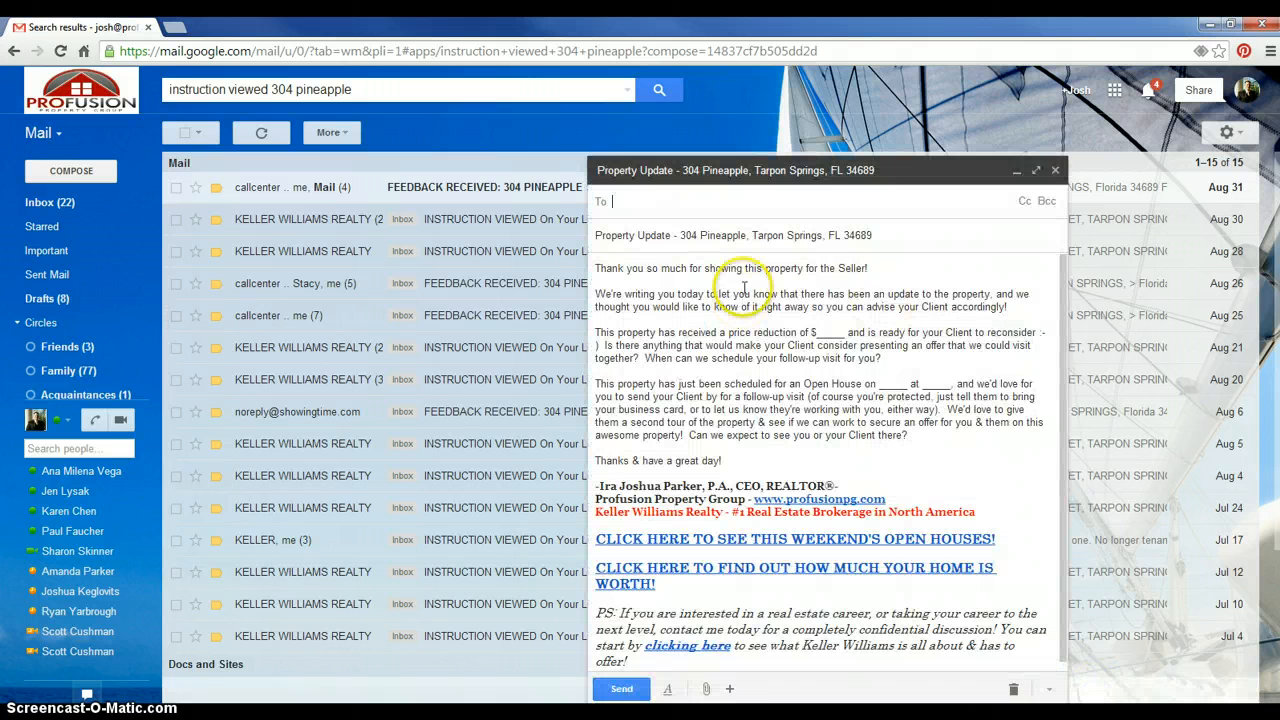
click(650, 201)
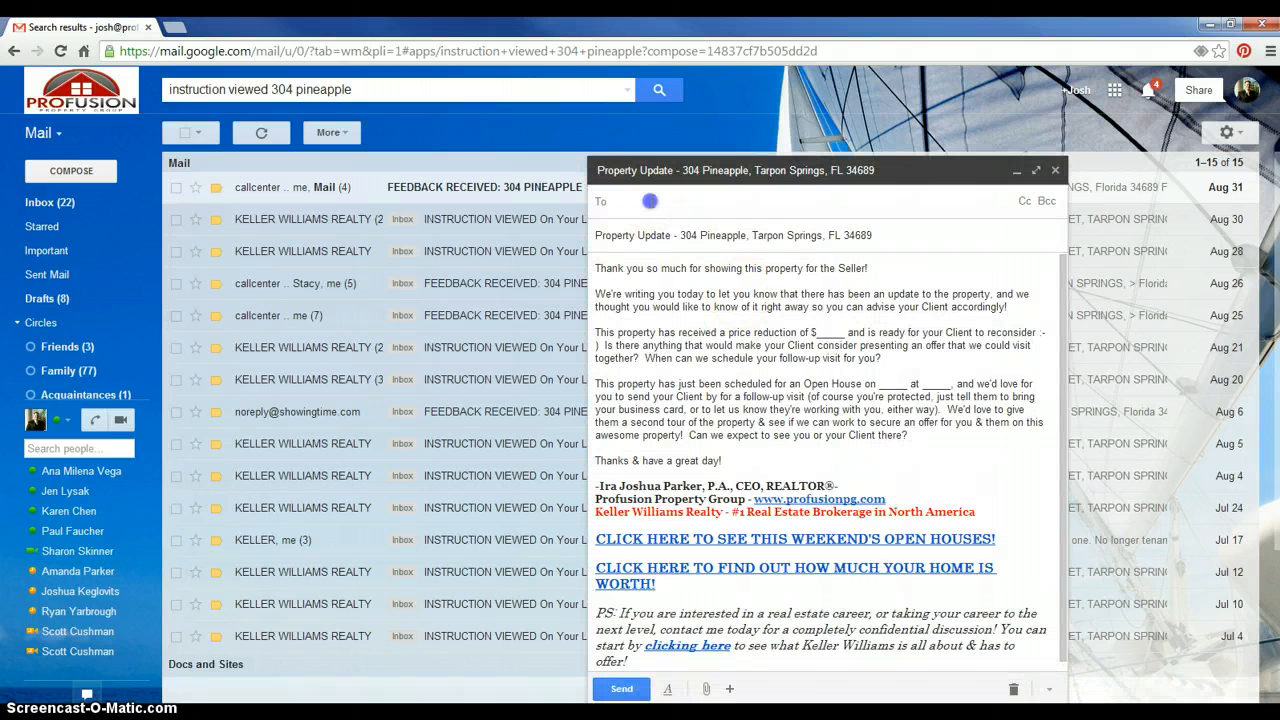
click(730, 457)
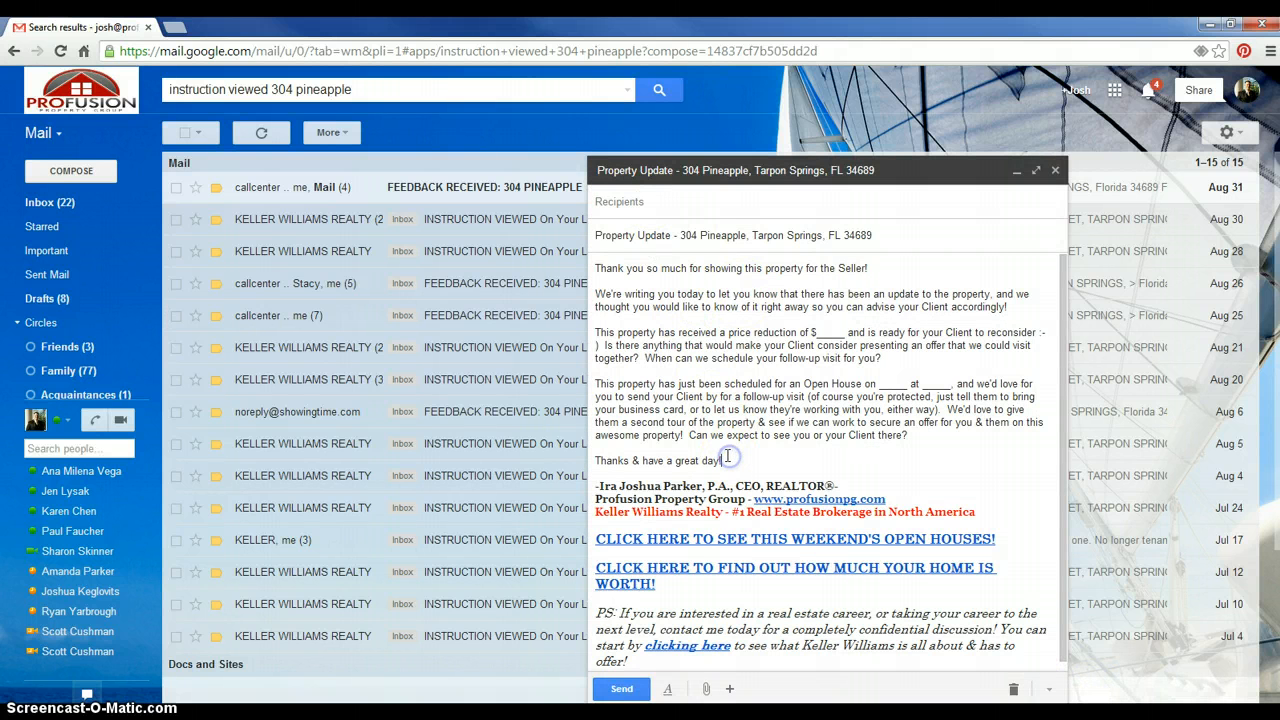
click(792, 268)
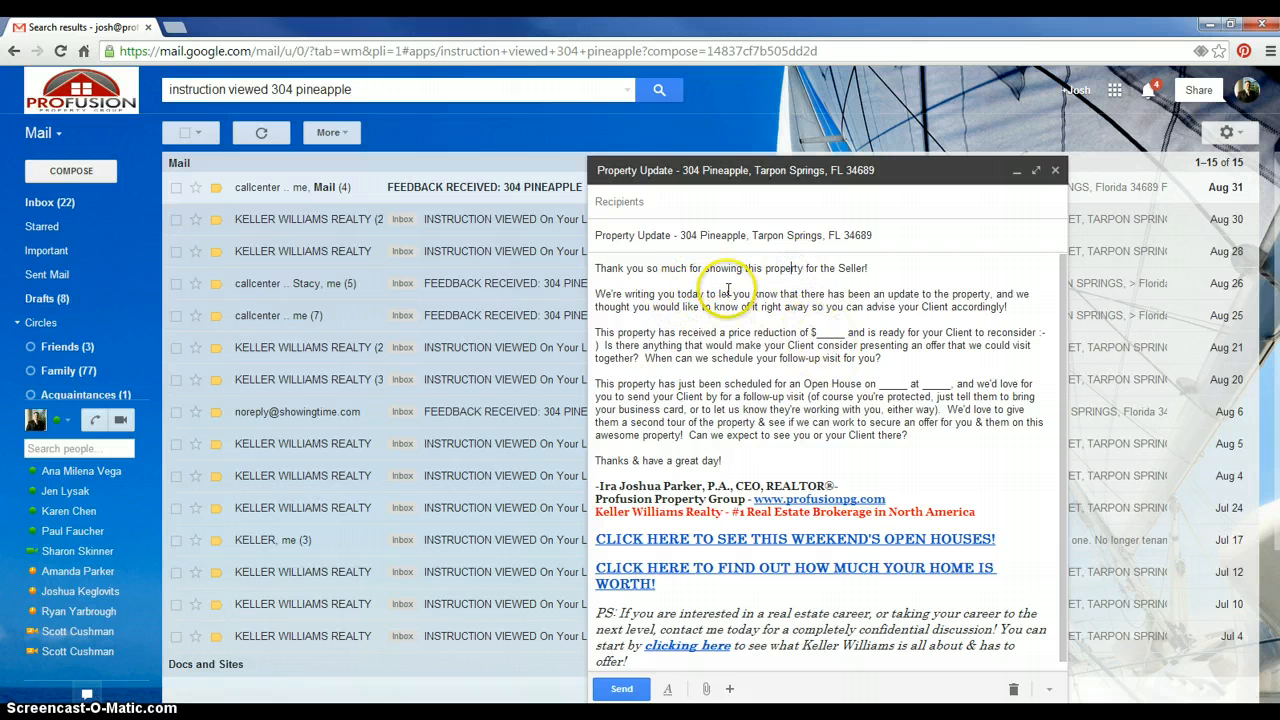
Switch to the Word email template, select its text to review, then minimize Word
key(alt+Tab)
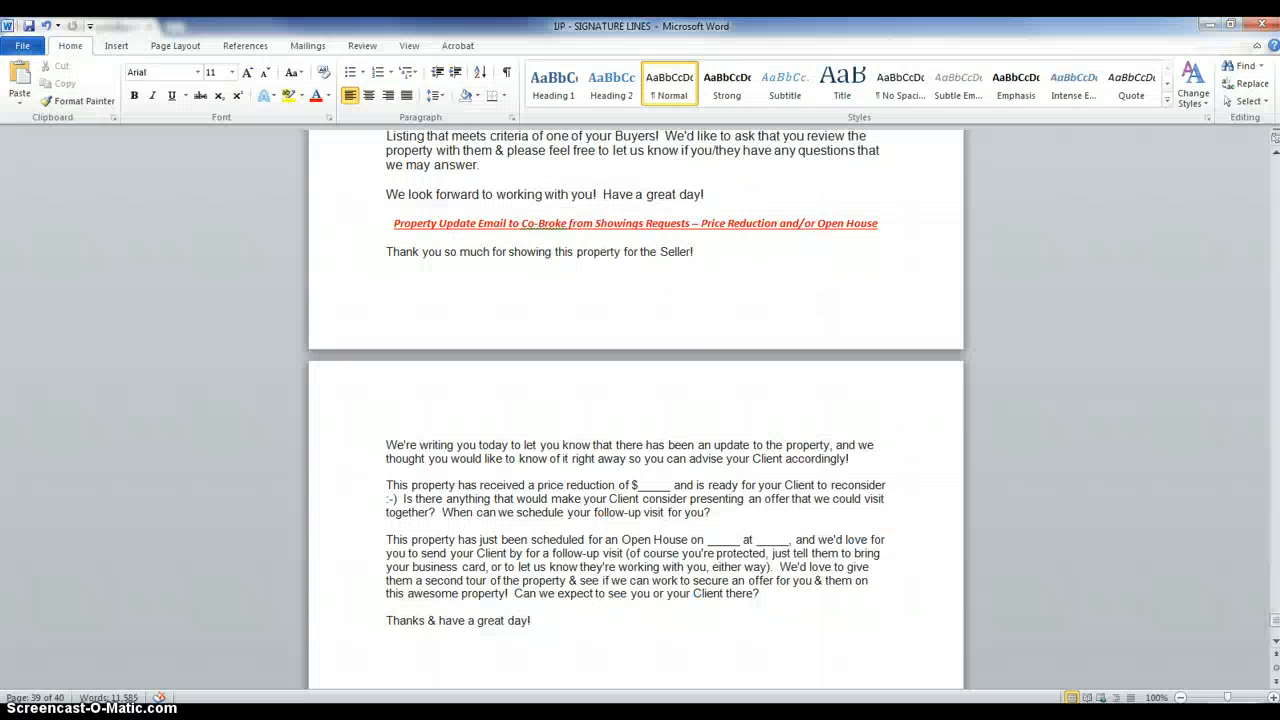
click(509, 567)
drag(556, 631, 433, 268)
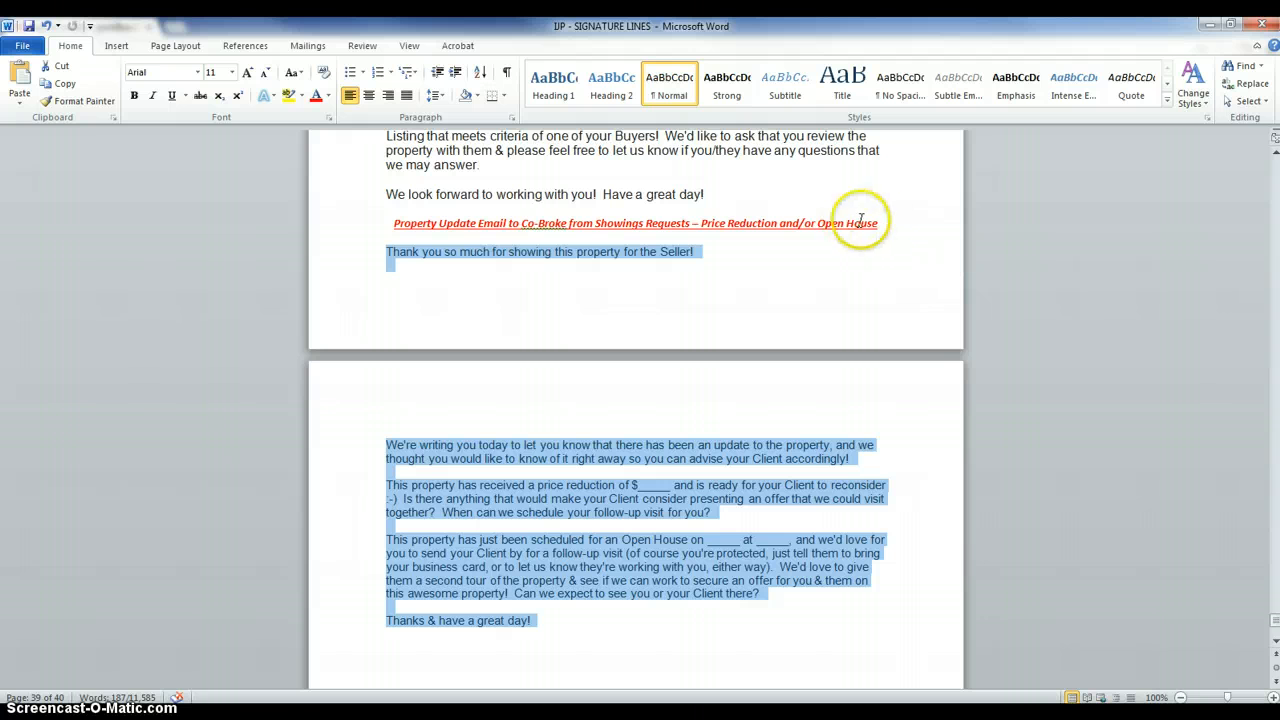
drag(892, 221, 320, 218)
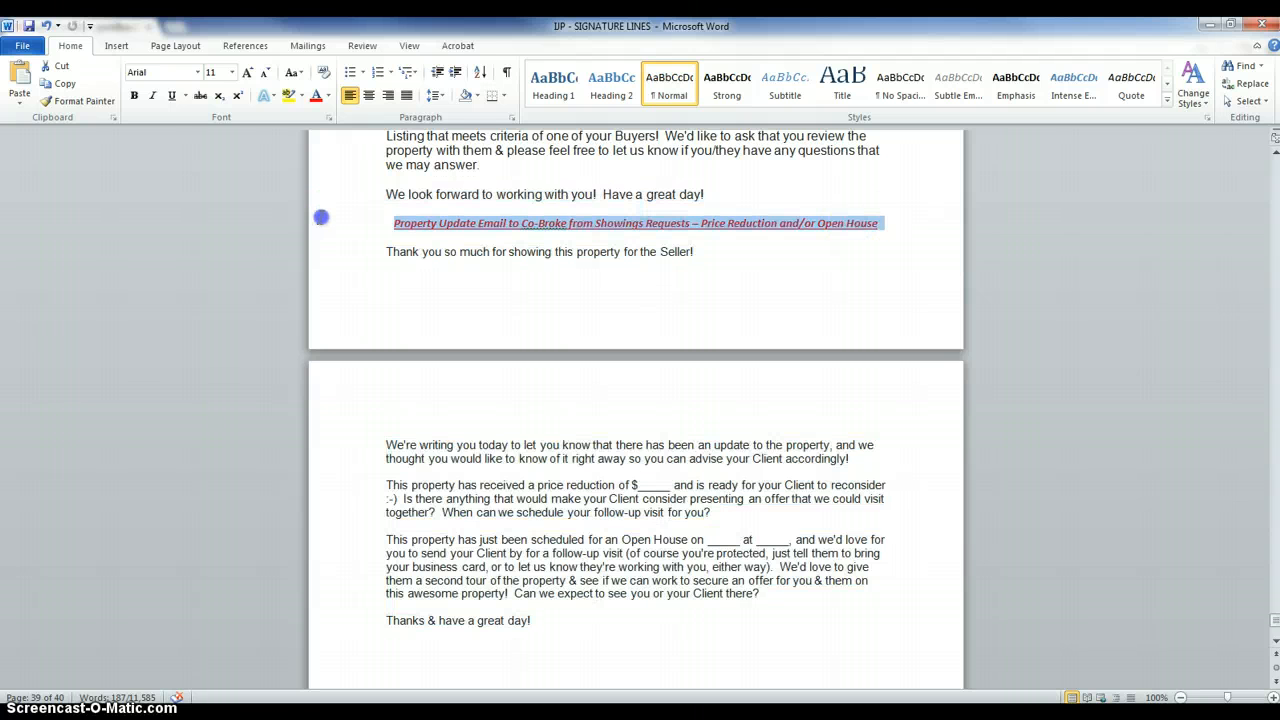
click(551, 553)
click(1210, 24)
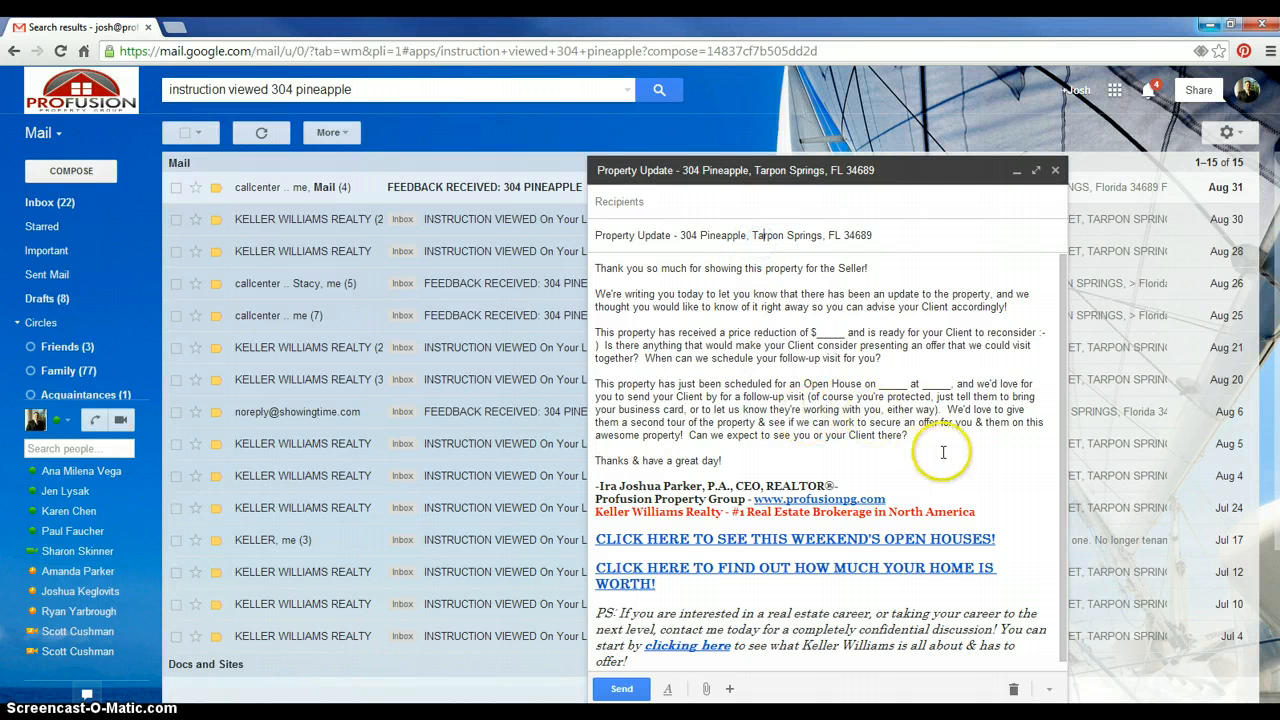
Select the 'price reduction' paragraph in the draft body and delete it
drag(882, 358, 594, 334)
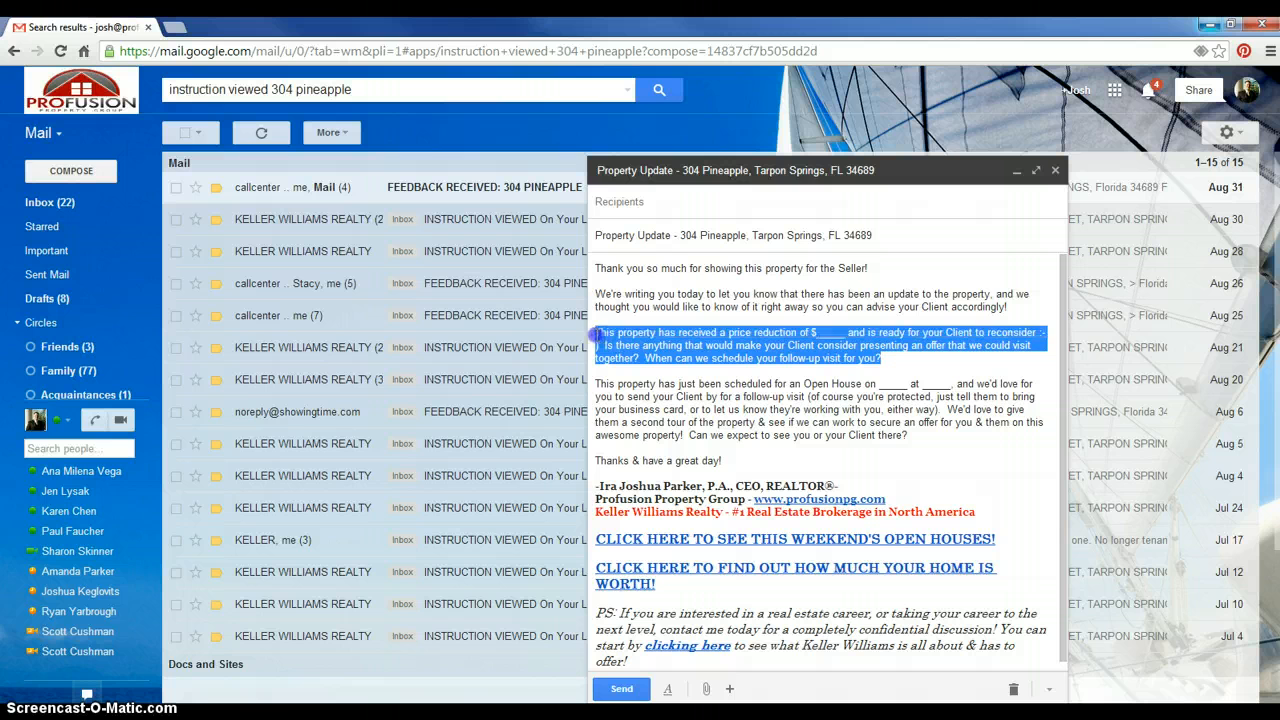
click(666, 383)
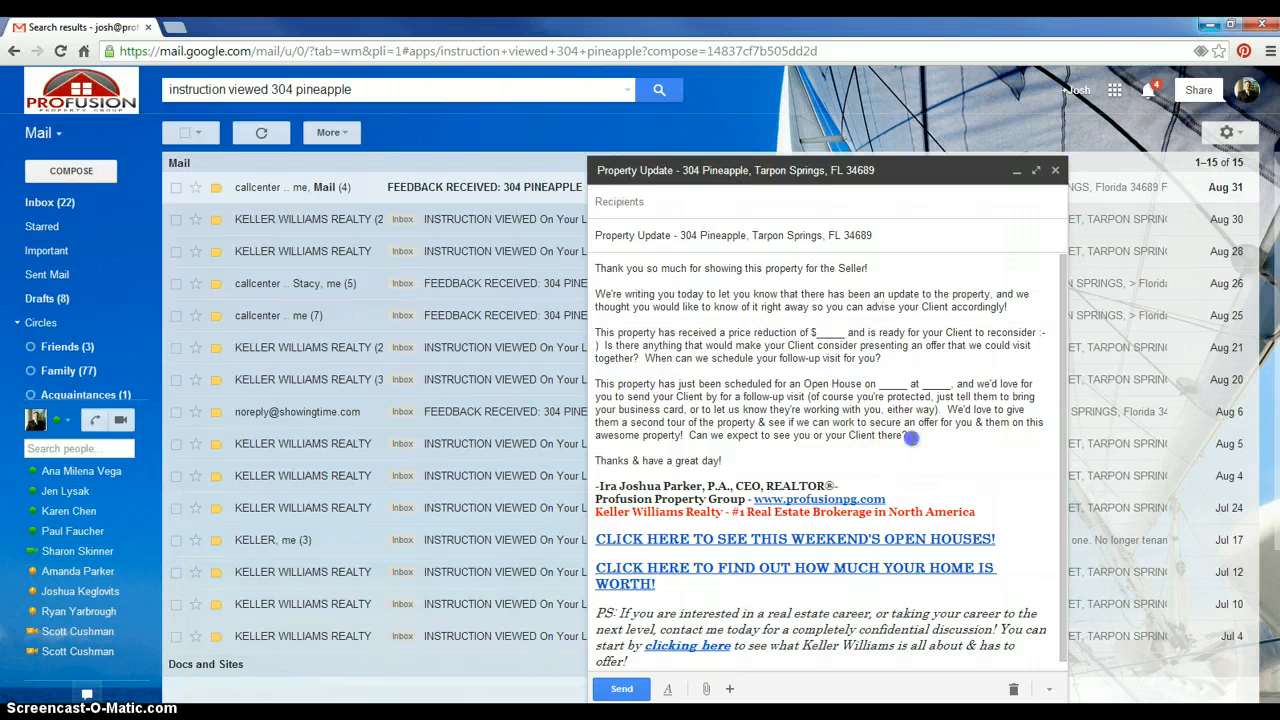
drag(908, 436, 607, 388)
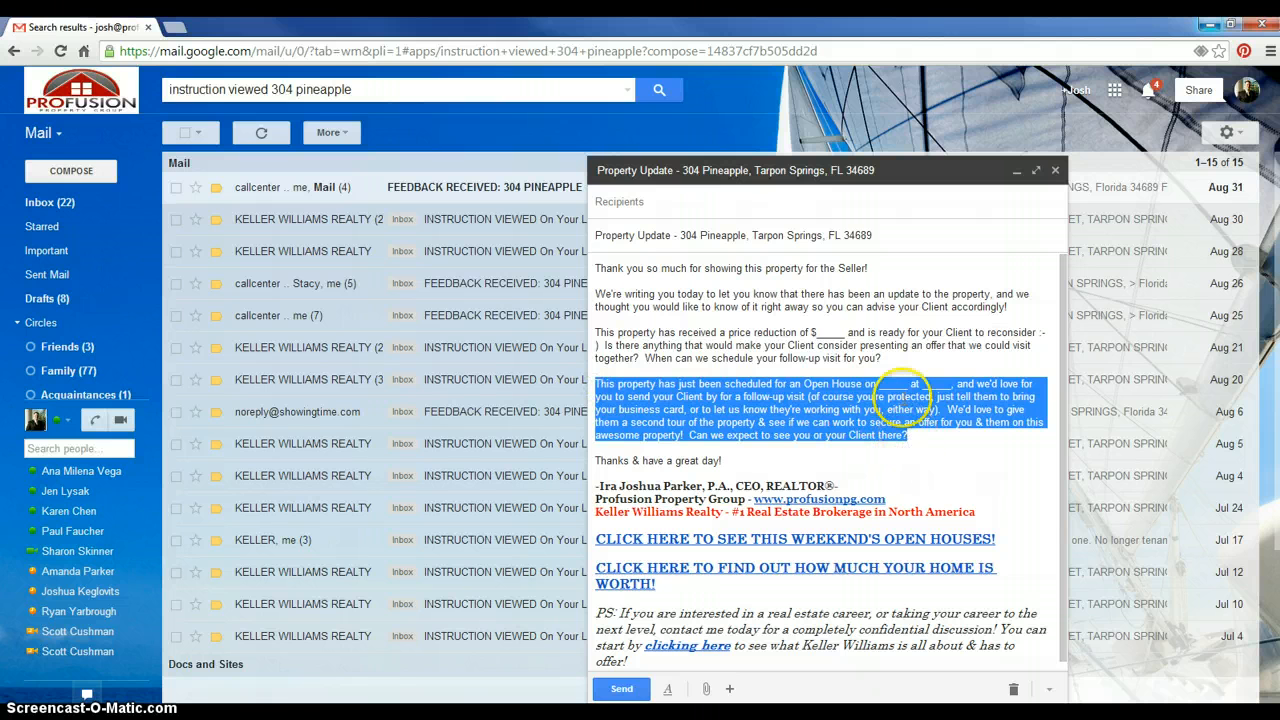
click(898, 368)
drag(883, 358, 622, 332)
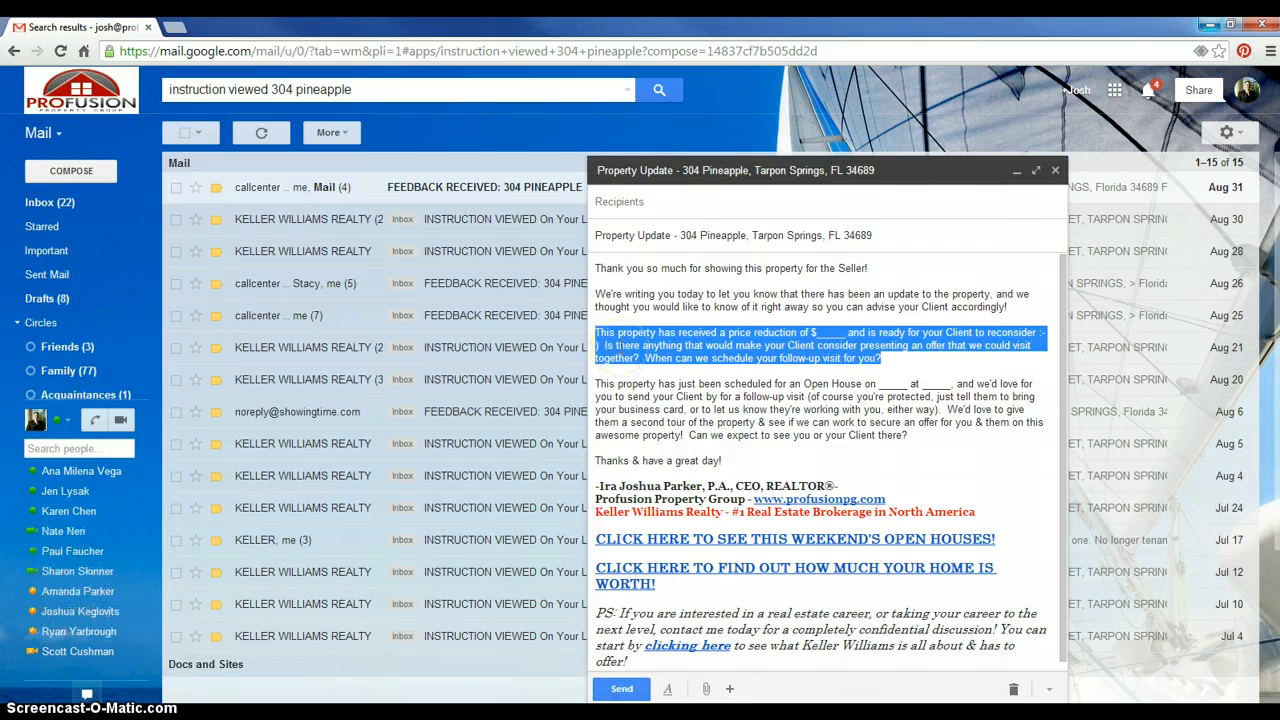
key(BackSpace)
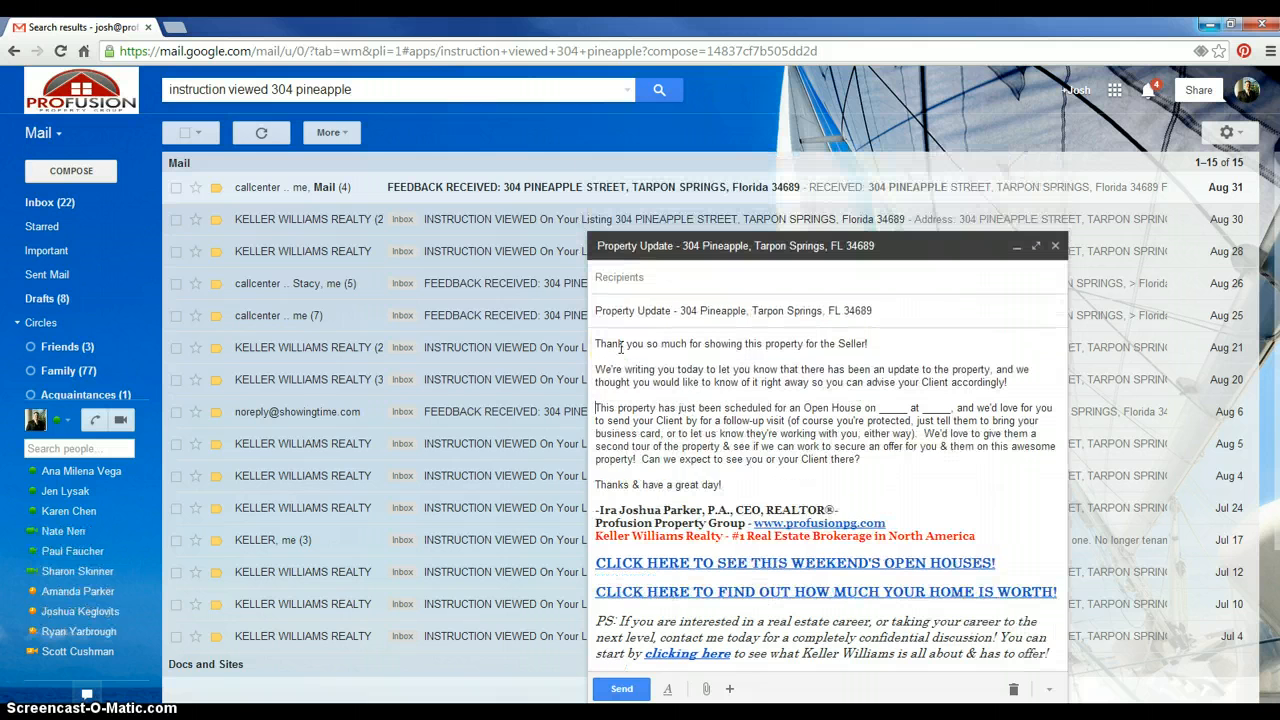
Fill the open-house date and time blanks with 9/3/2014 and 3pm
click(907, 406)
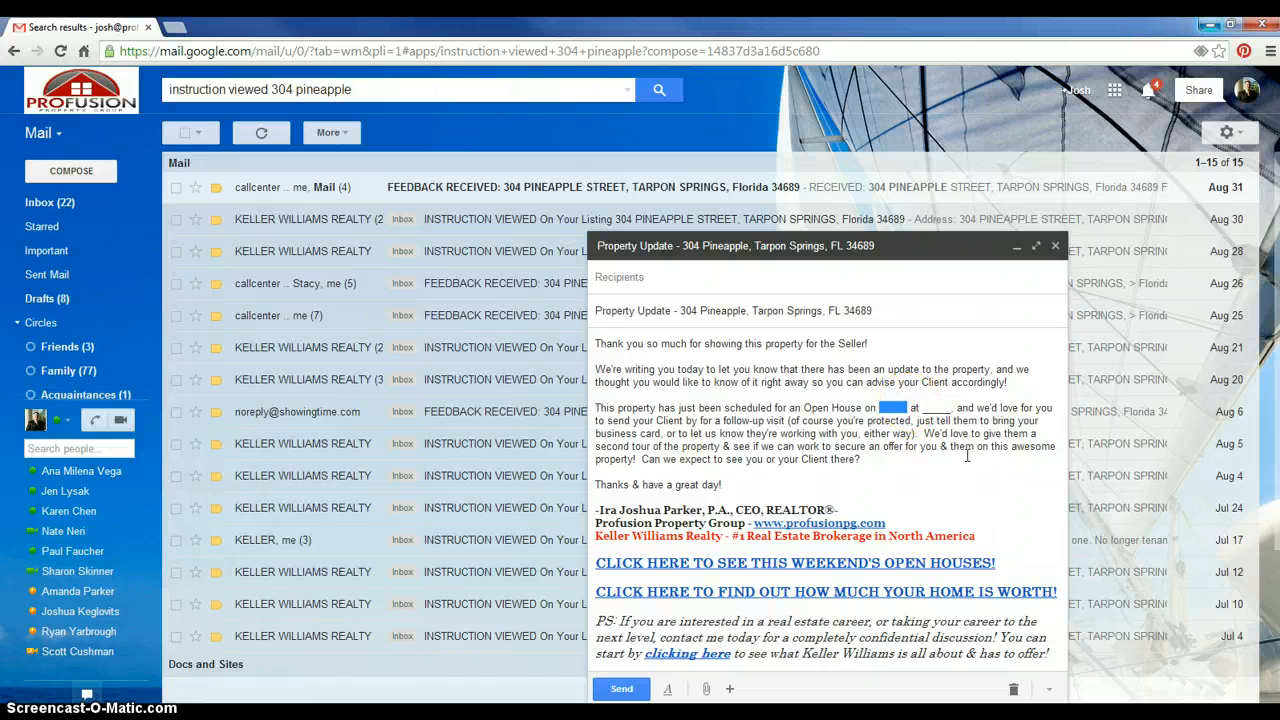
text(9/3/2014)
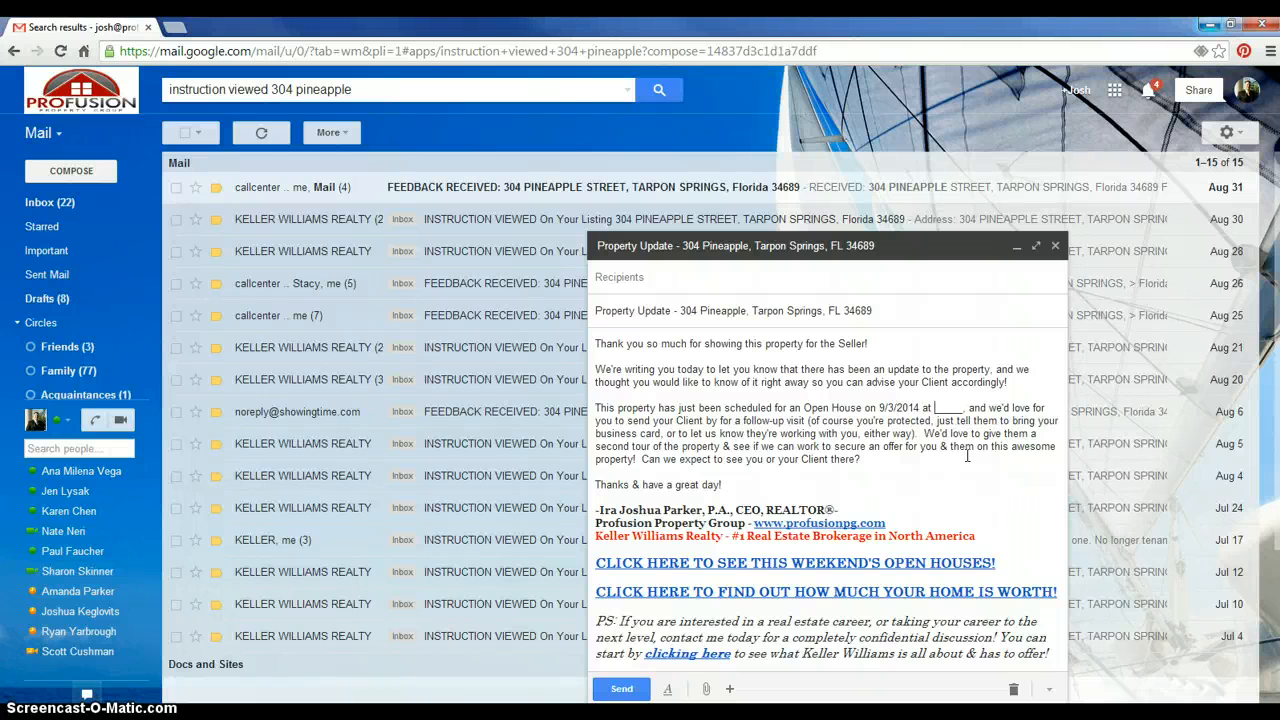
text(3pm)
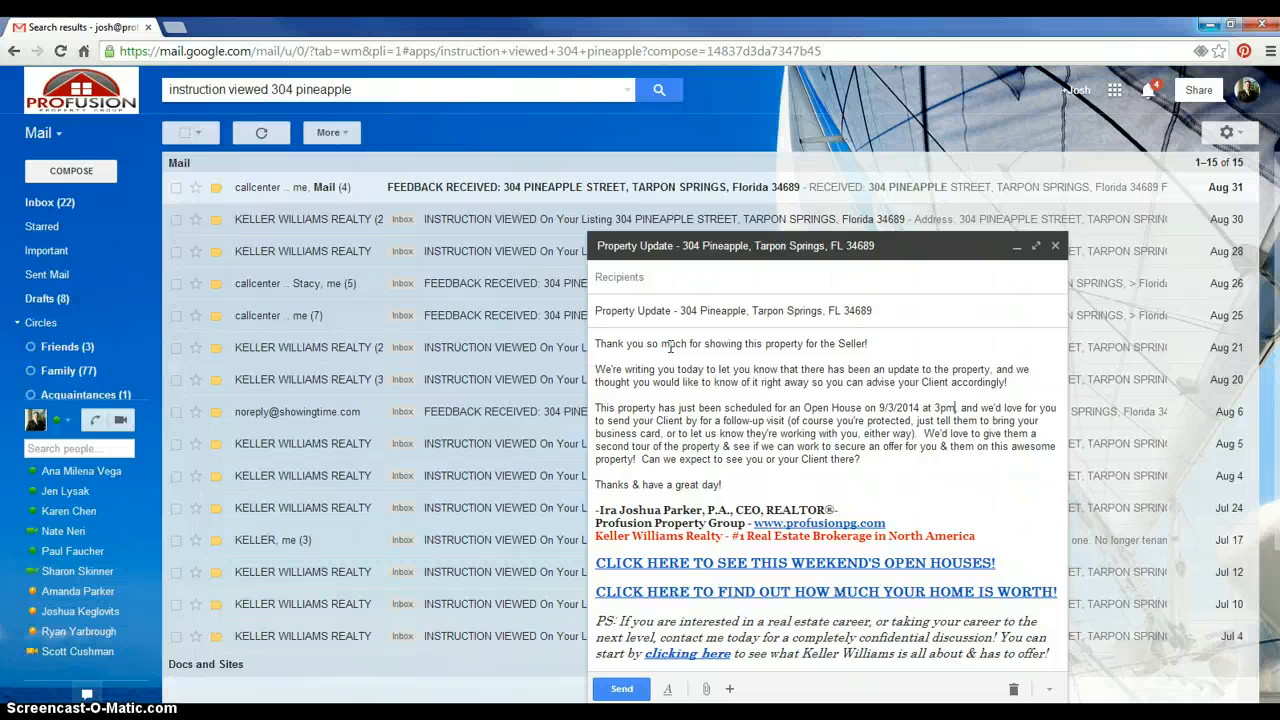
click(630, 276)
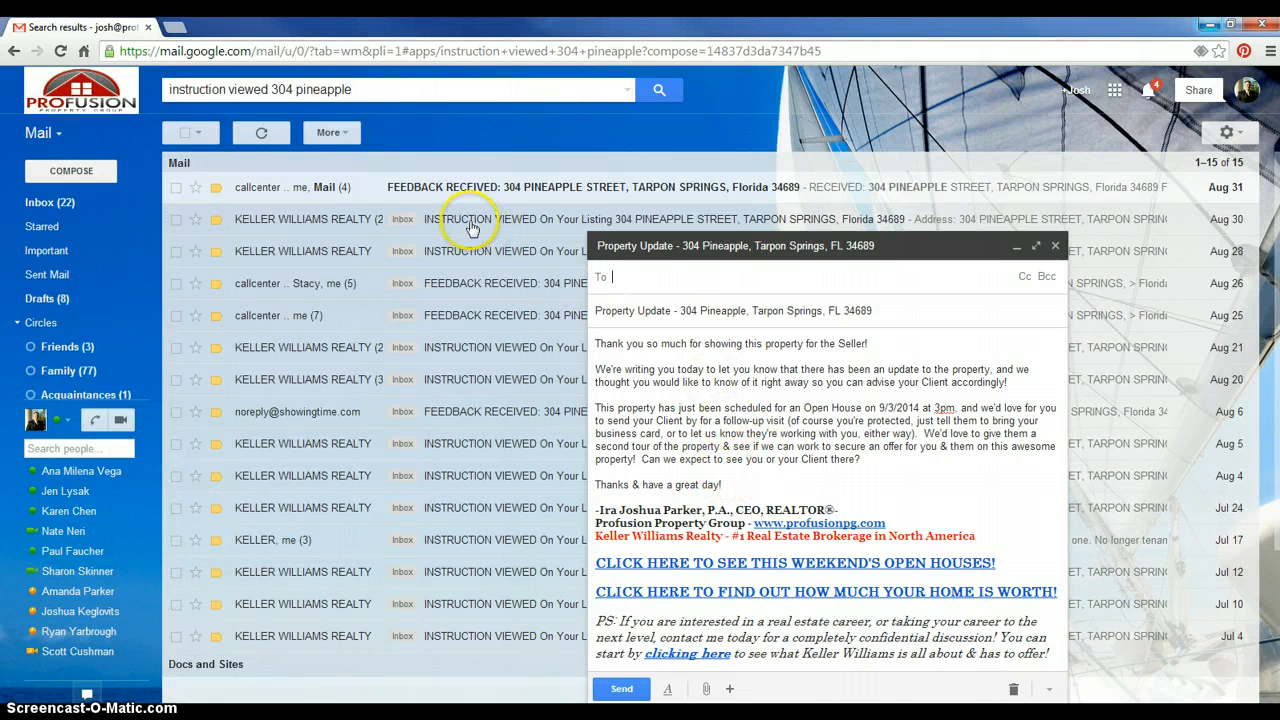
click(330, 219)
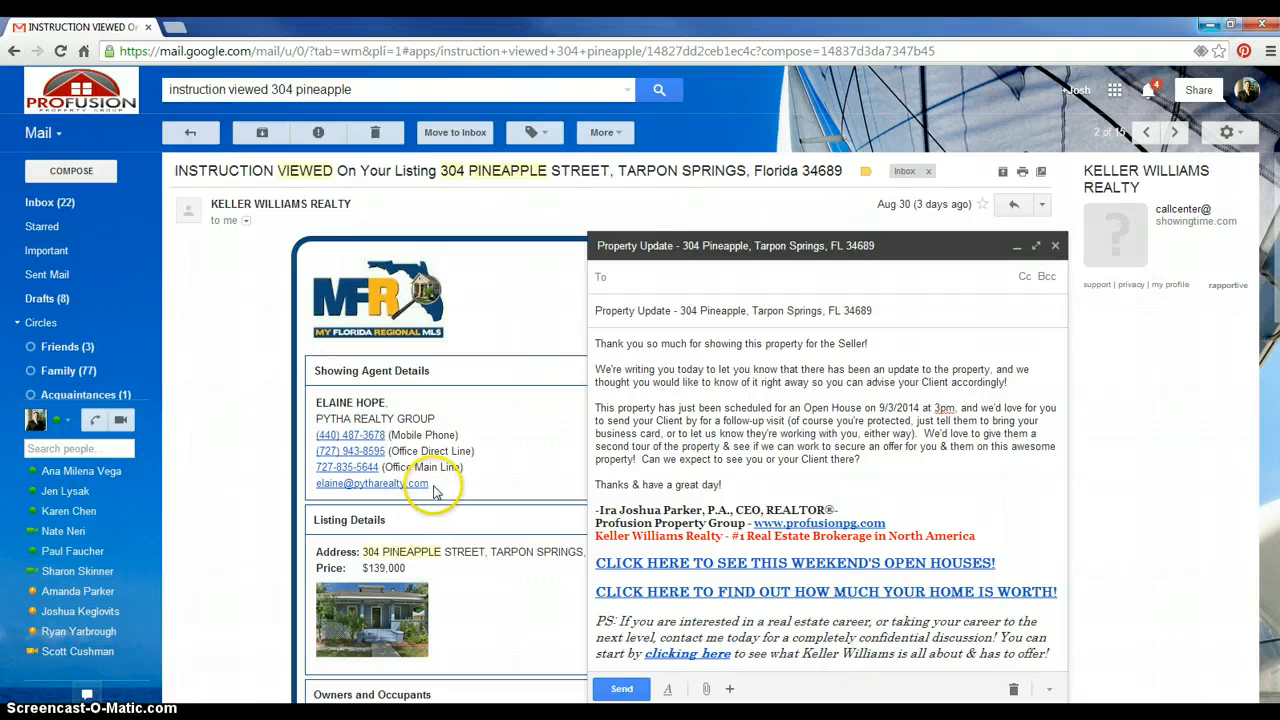
click(415, 487)
drag(415, 492, 316, 487)
key(ctrl+c)
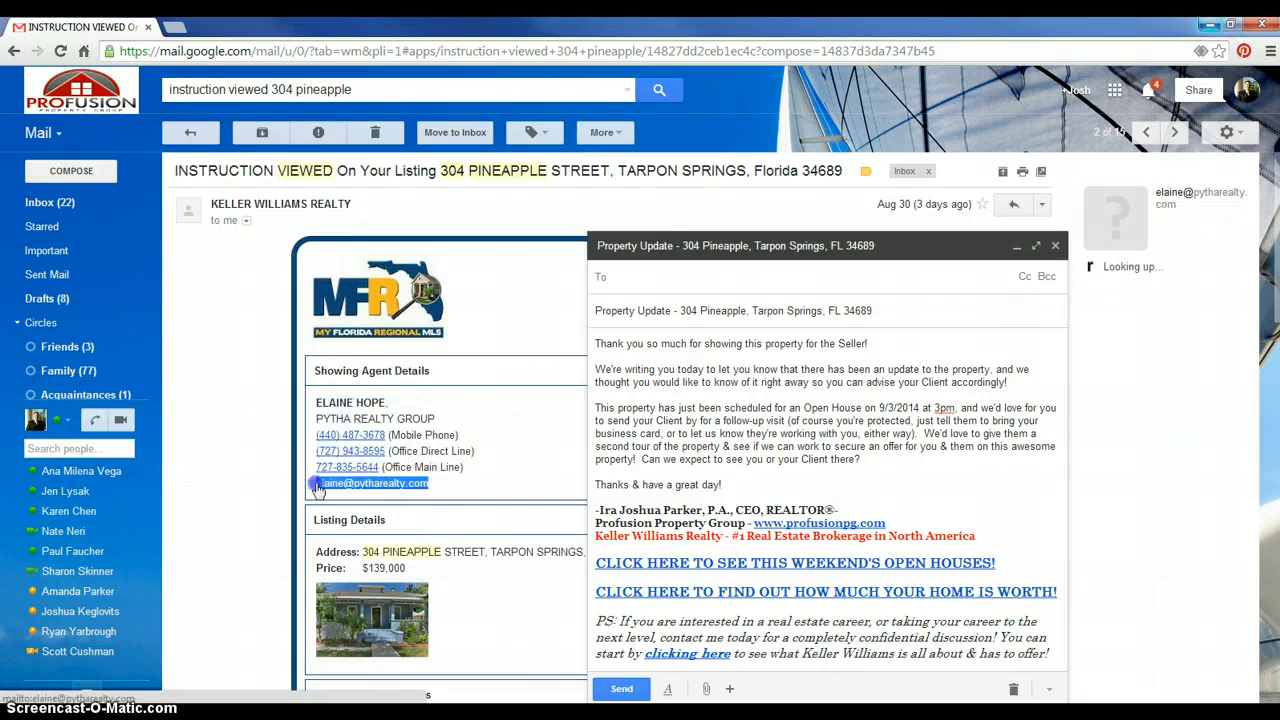
click(752, 276)
key(ctrl+v)
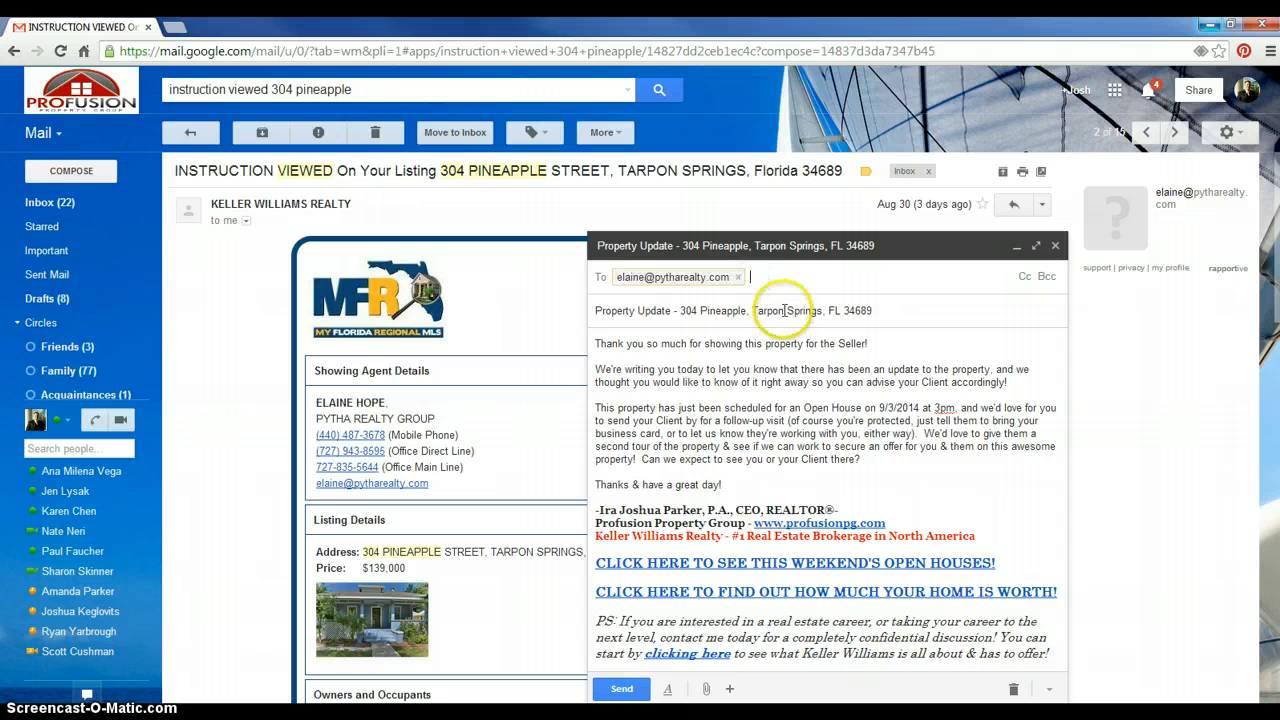
Replace To with the suggested listings address ('list') and paste the agent's address into Bcc
click(741, 280)
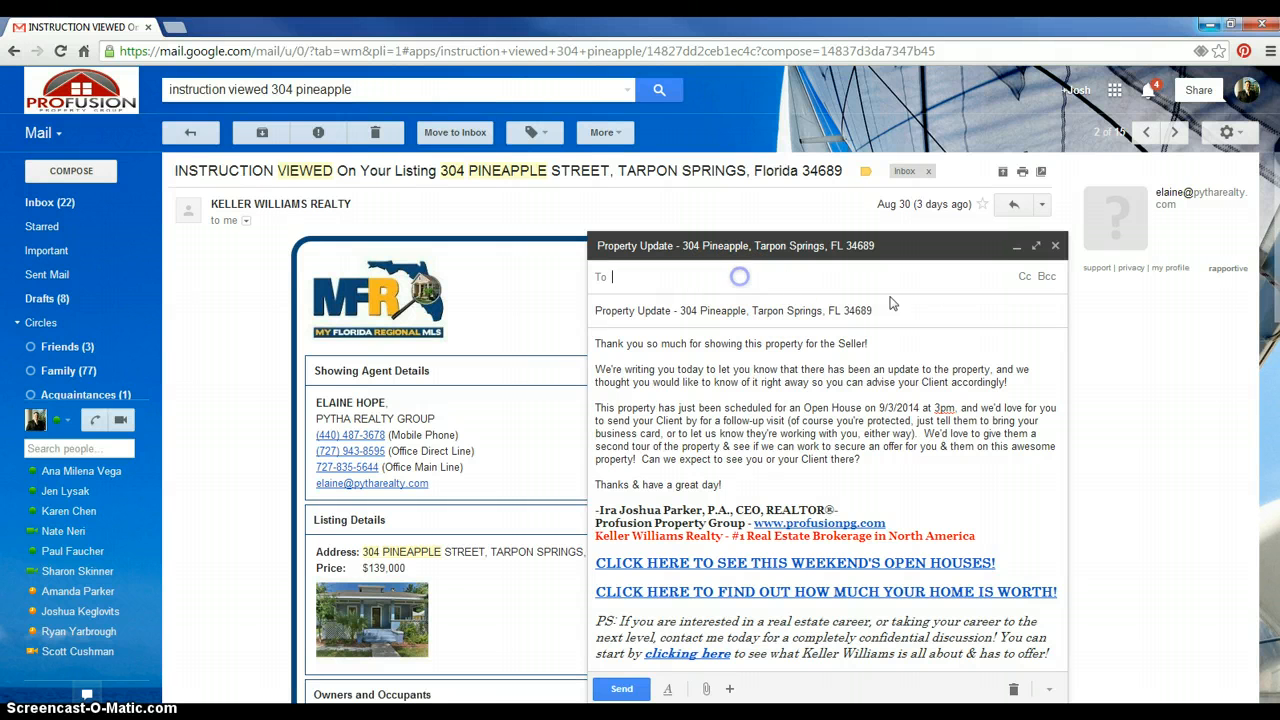
click(1046, 276)
click(648, 274)
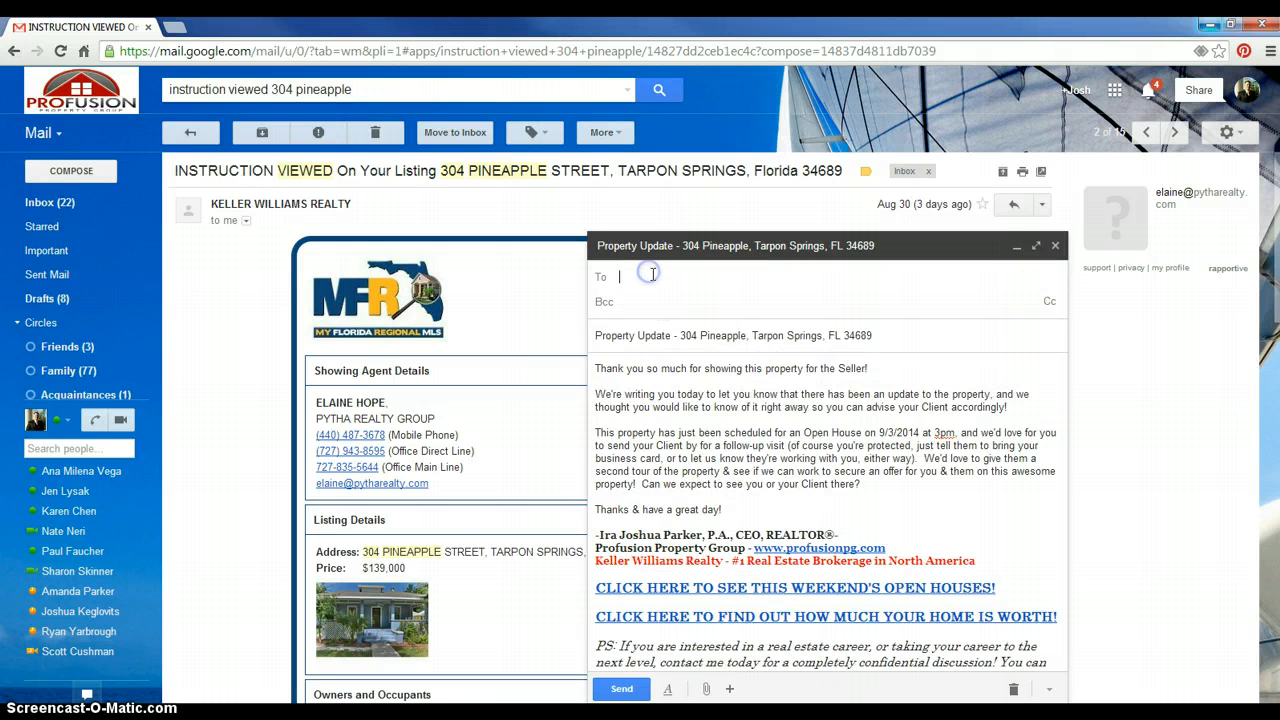
text(list)
key(Return)
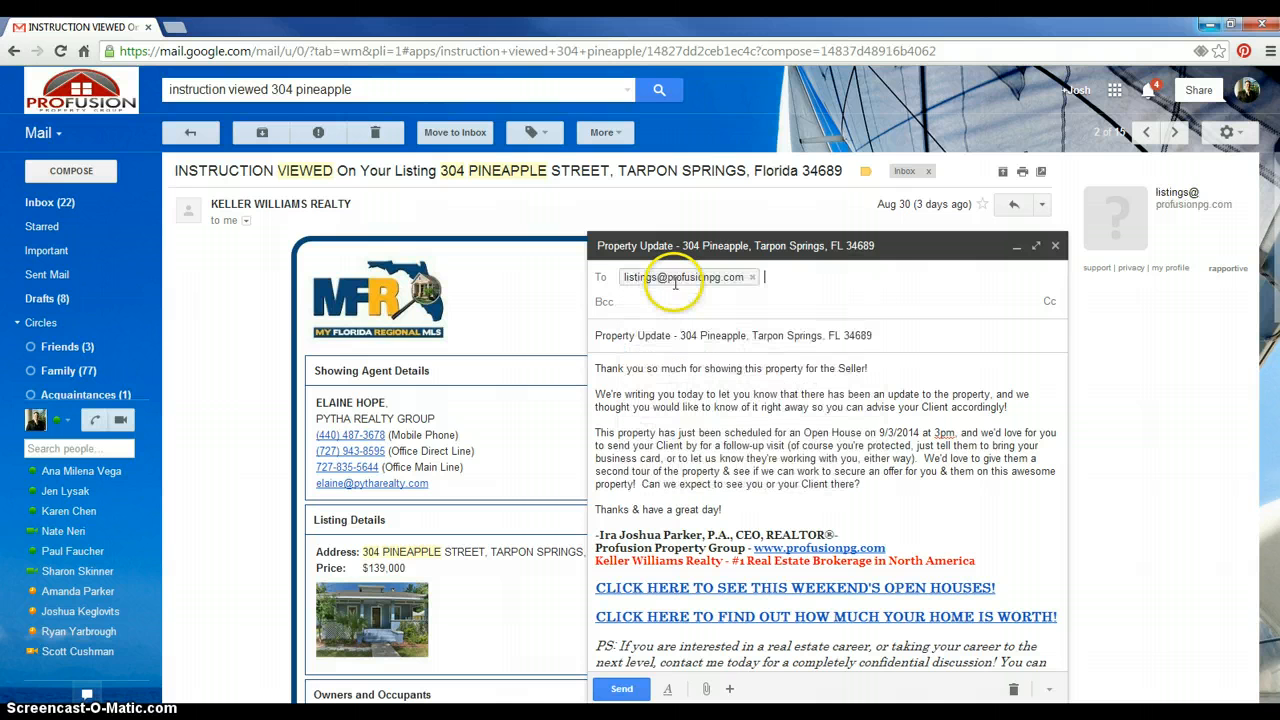
click(714, 306)
key(ctrl+v)
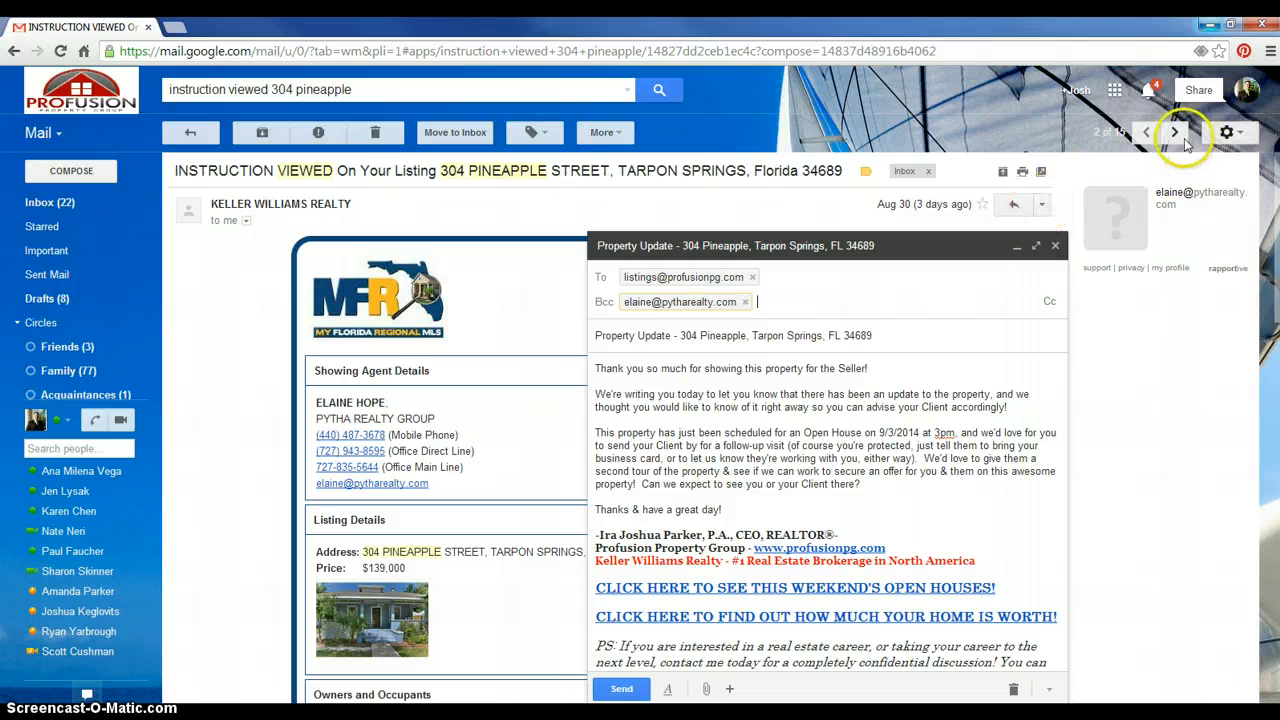
Copy the second and third showing agents' e-mails from the next listing notices into Bcc
click(384, 195)
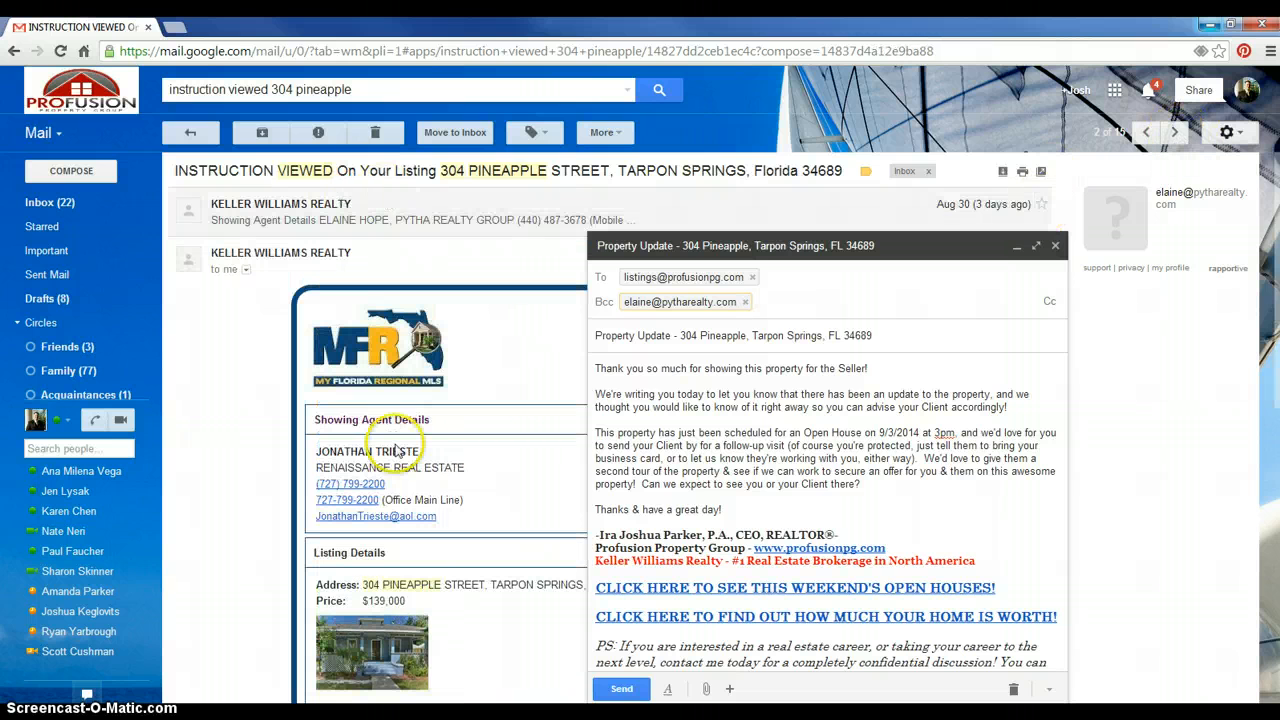
drag(441, 518, 866, 318)
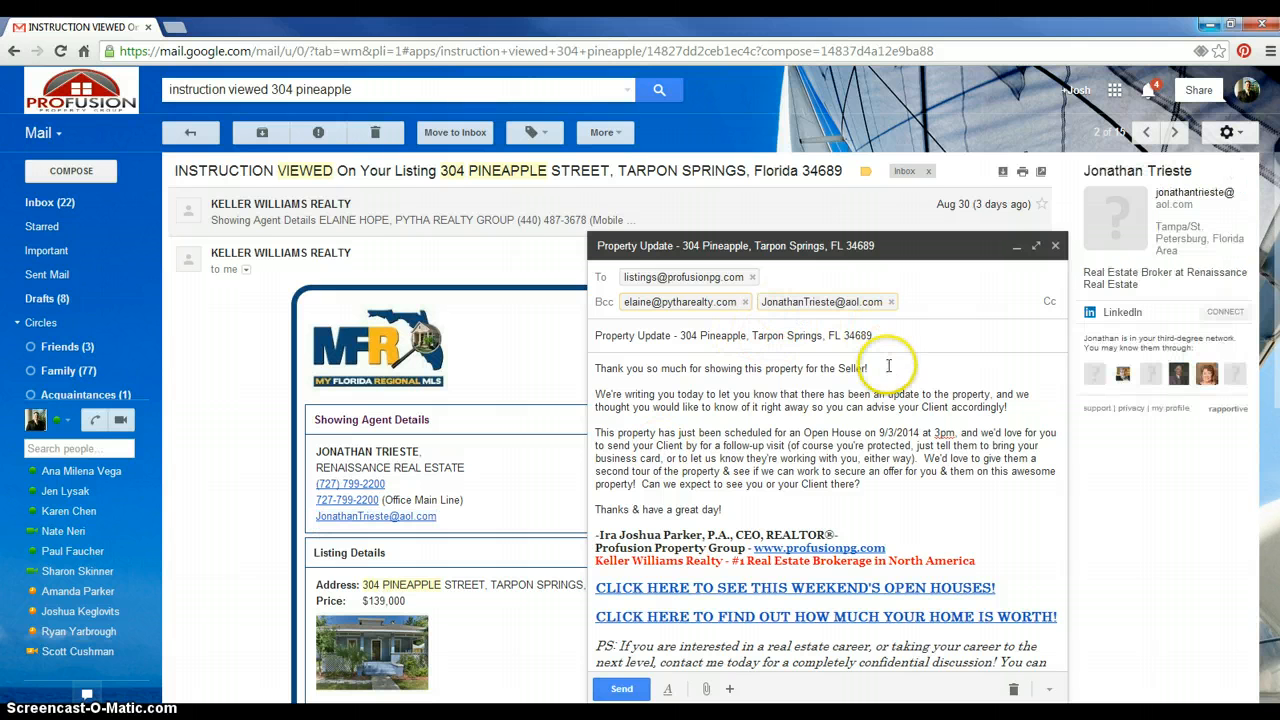
click(889, 362)
click(1177, 133)
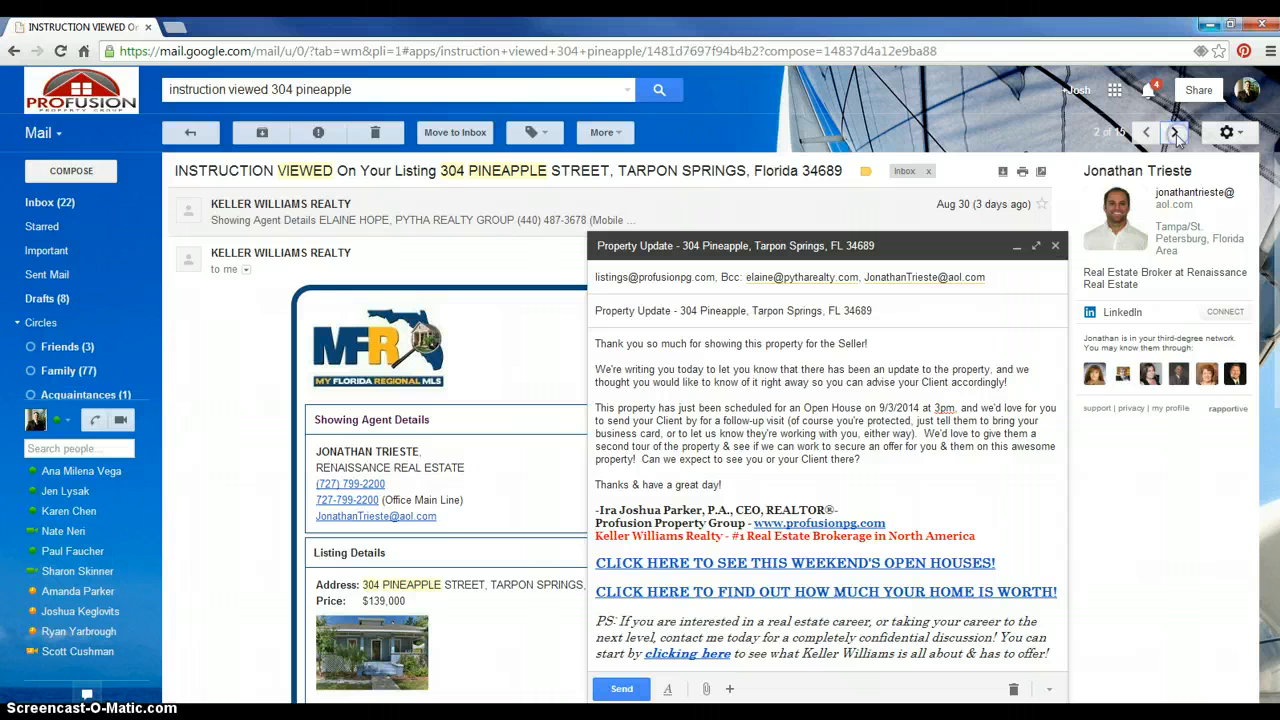
drag(440, 470, 314, 472)
key(ctrl+c)
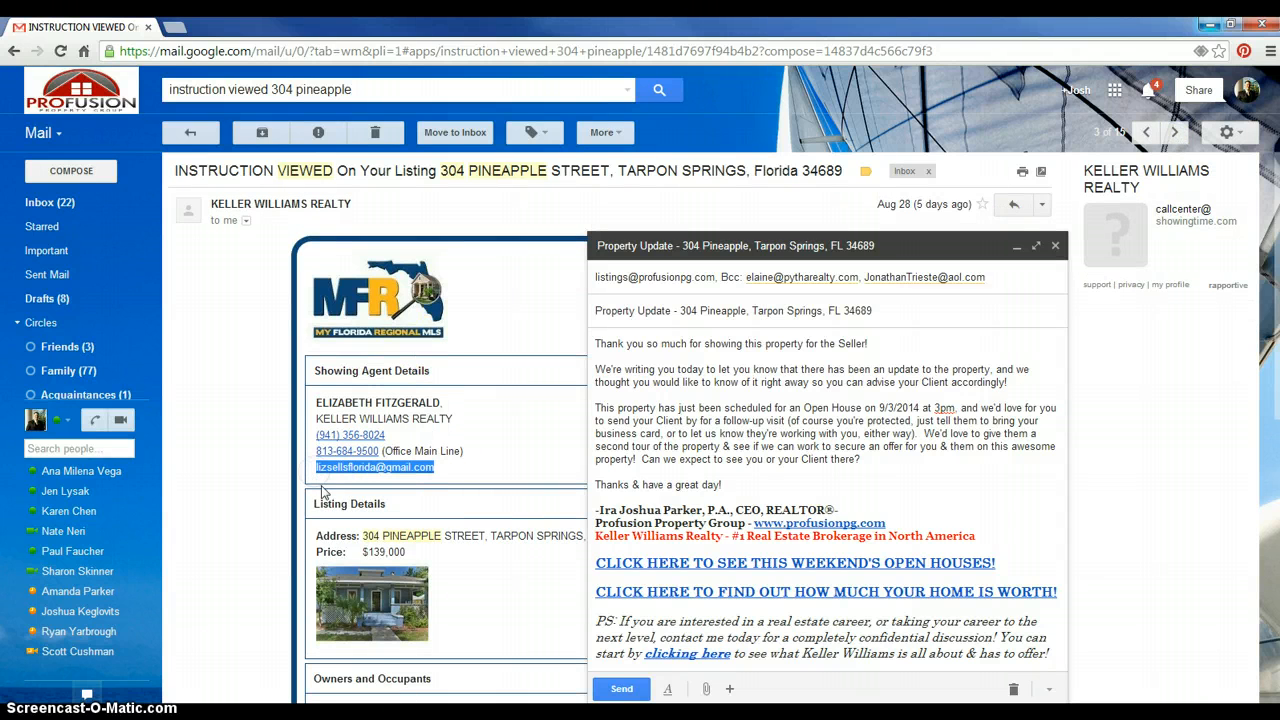
click(1012, 288)
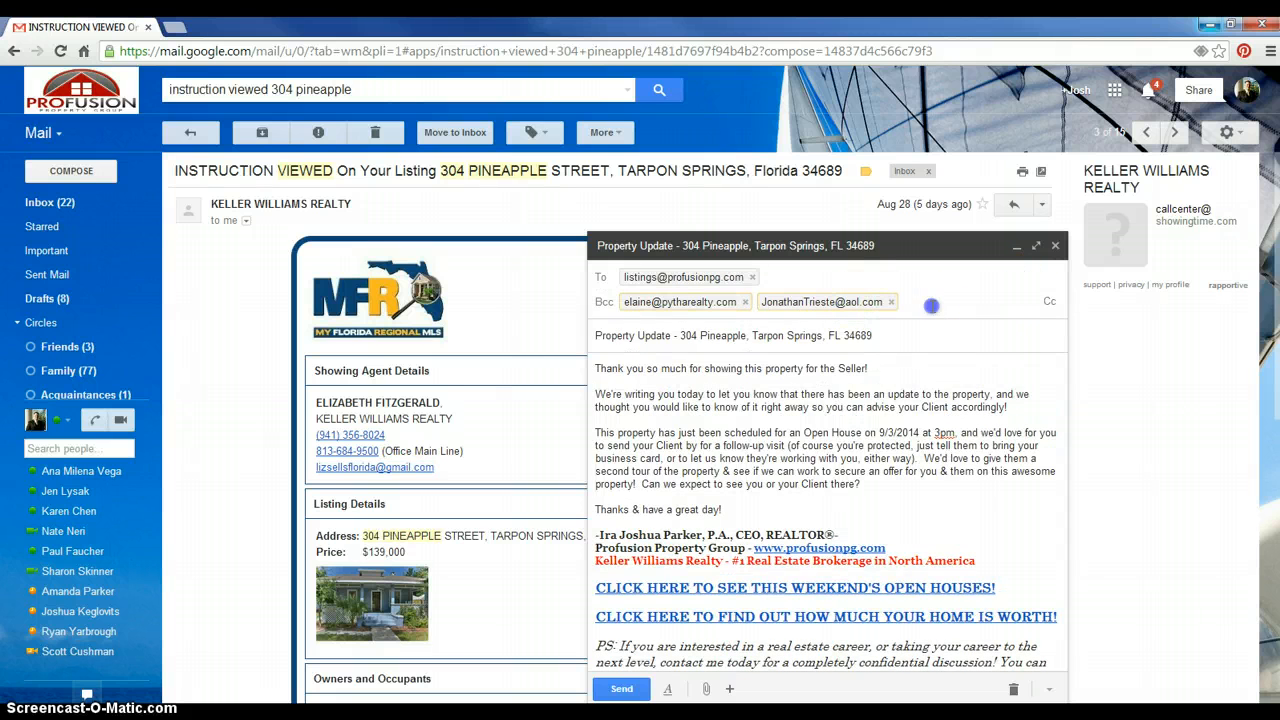
key(ctrl+v)
click(905, 355)
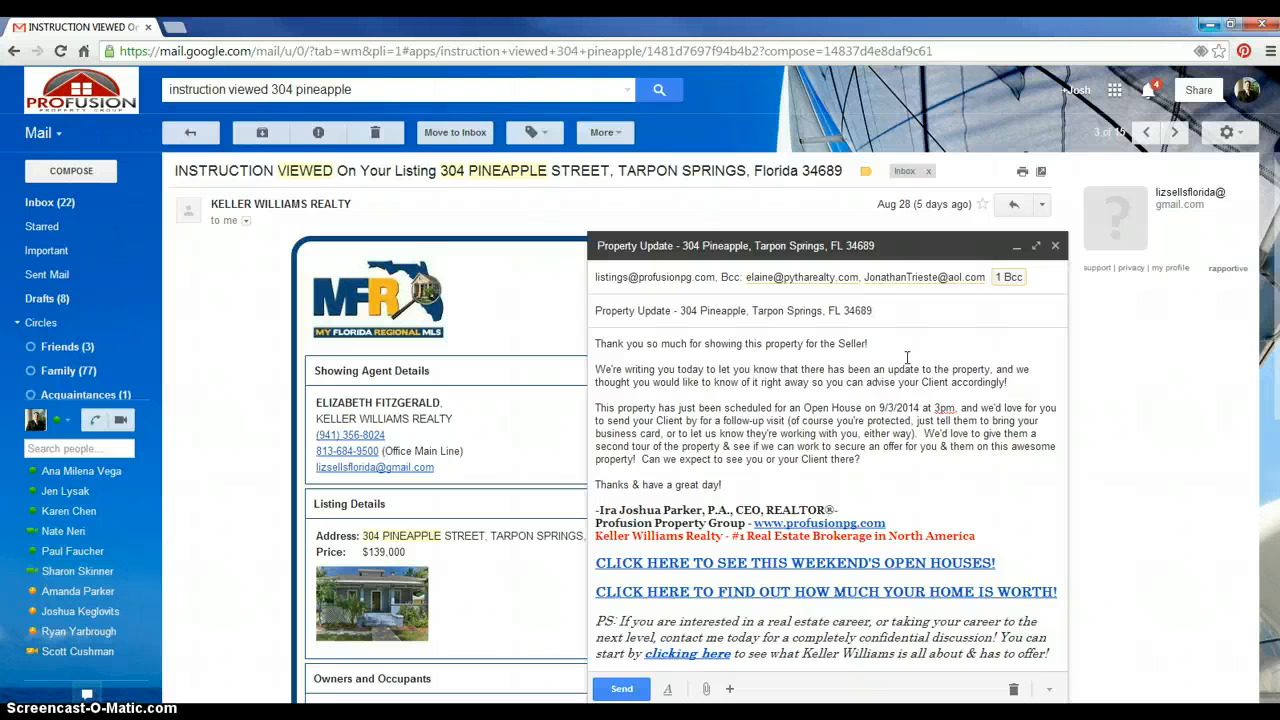
click(754, 368)
click(414, 94)
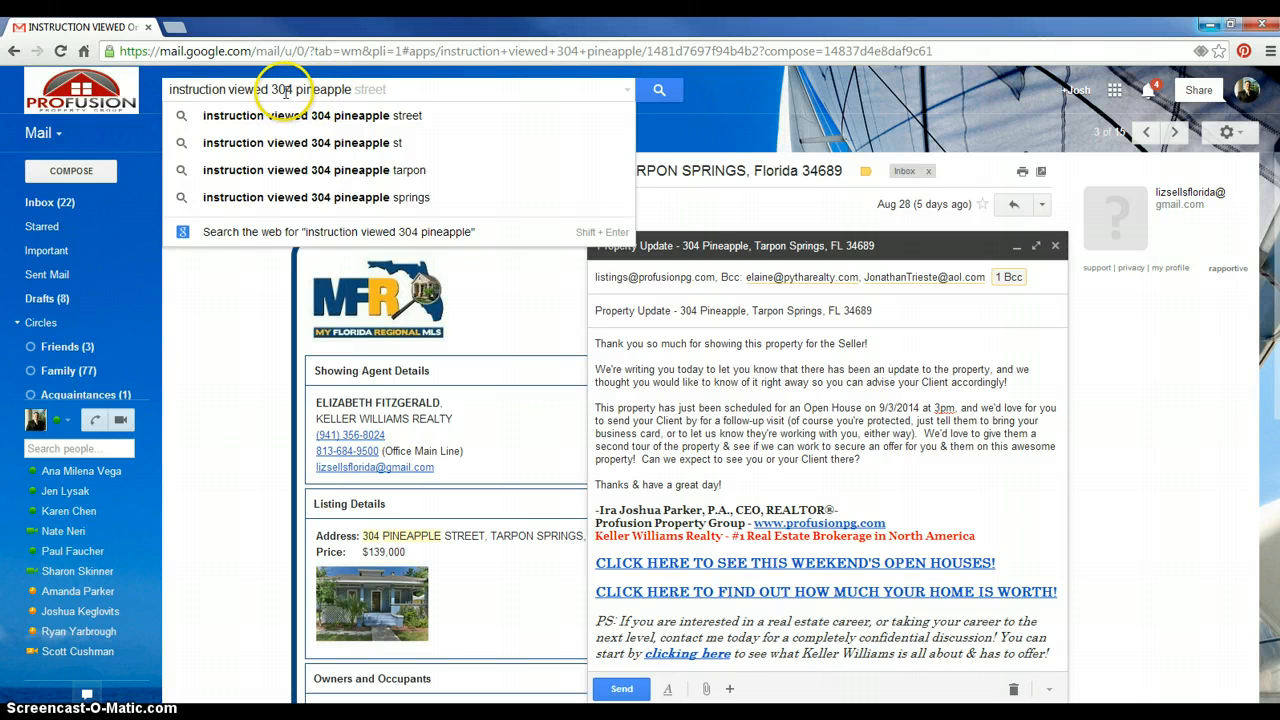
Rerun the pineapple search, open the oldest notice, and add its agent's e-mail to Bcc
click(355, 91)
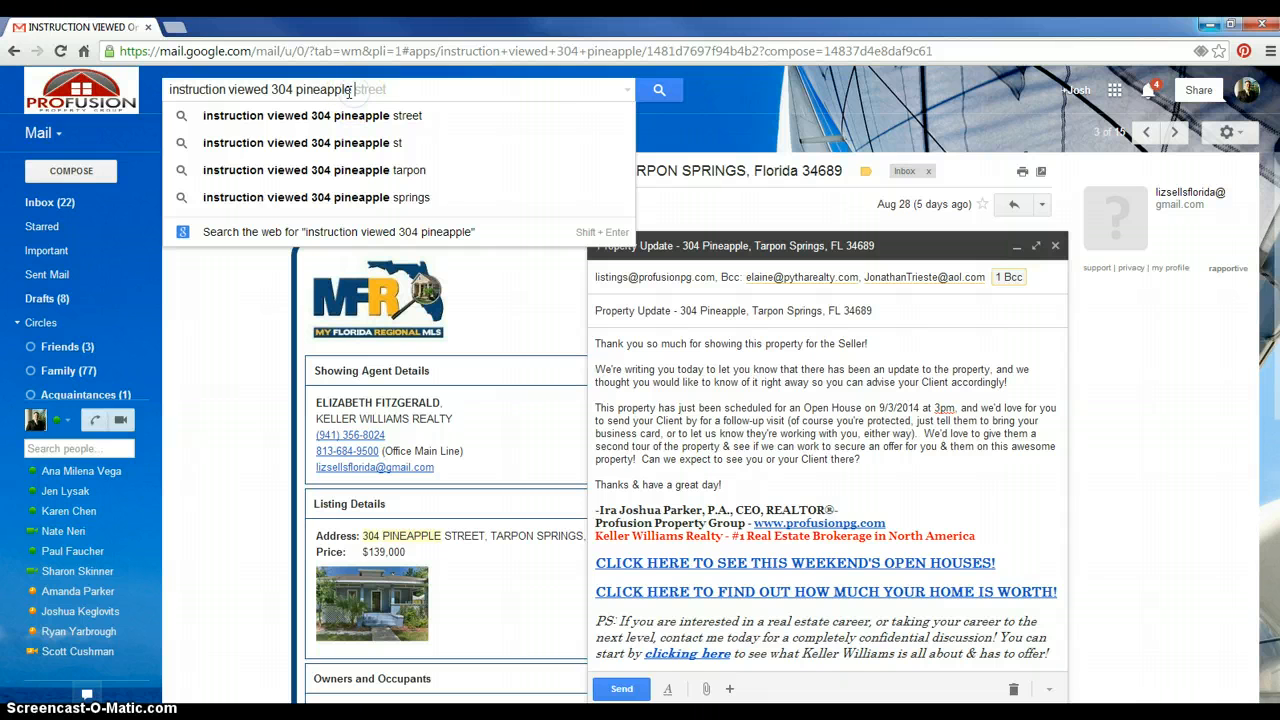
key(Return)
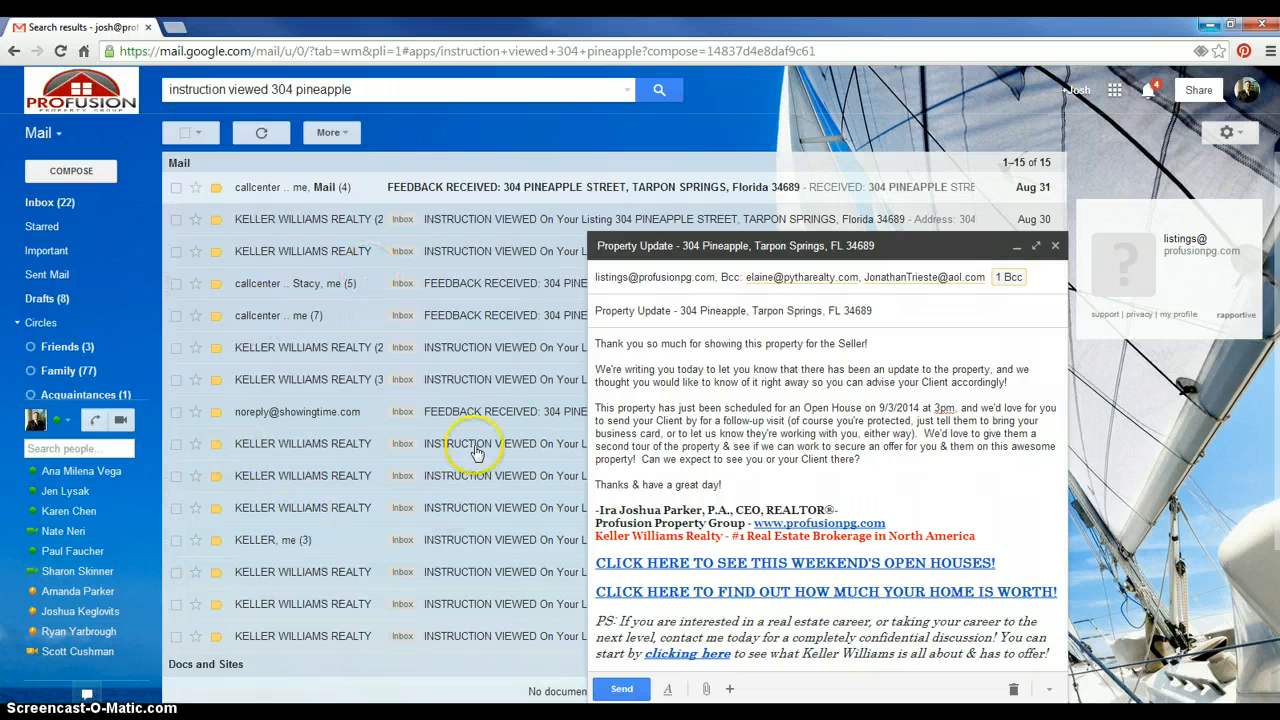
click(453, 643)
mouse_move(443, 492)
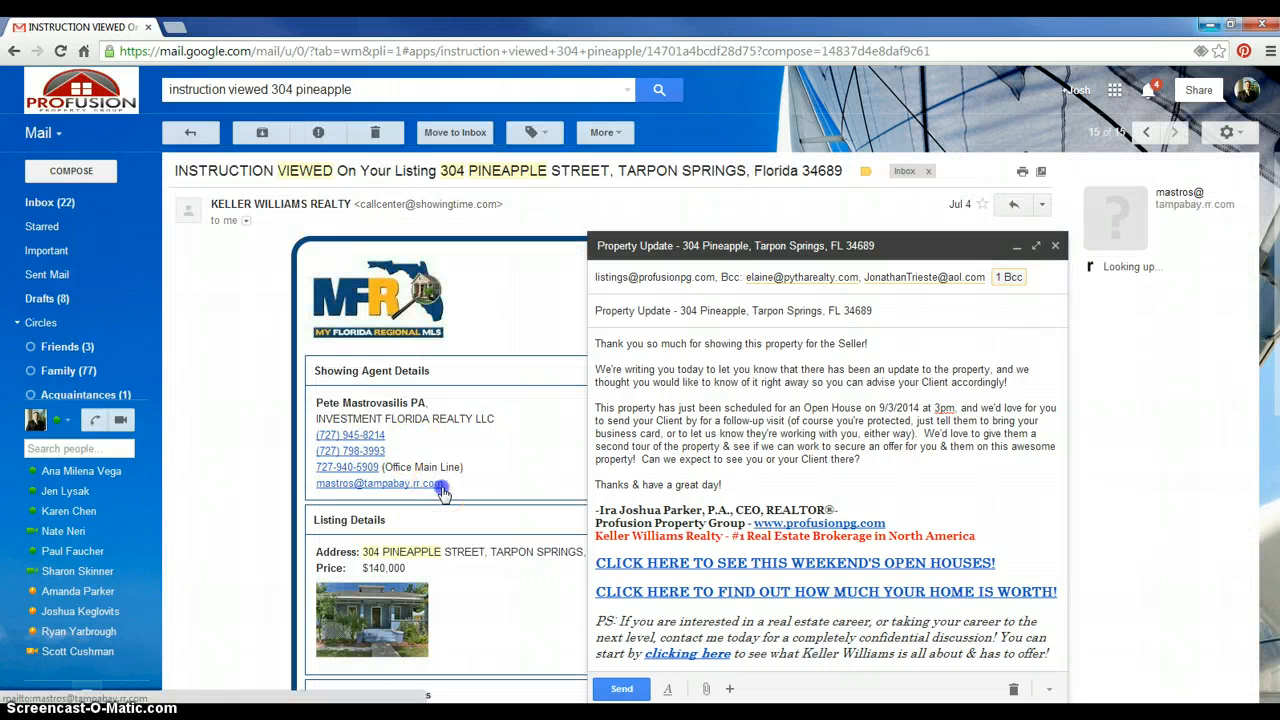
drag(463, 490, 322, 483)
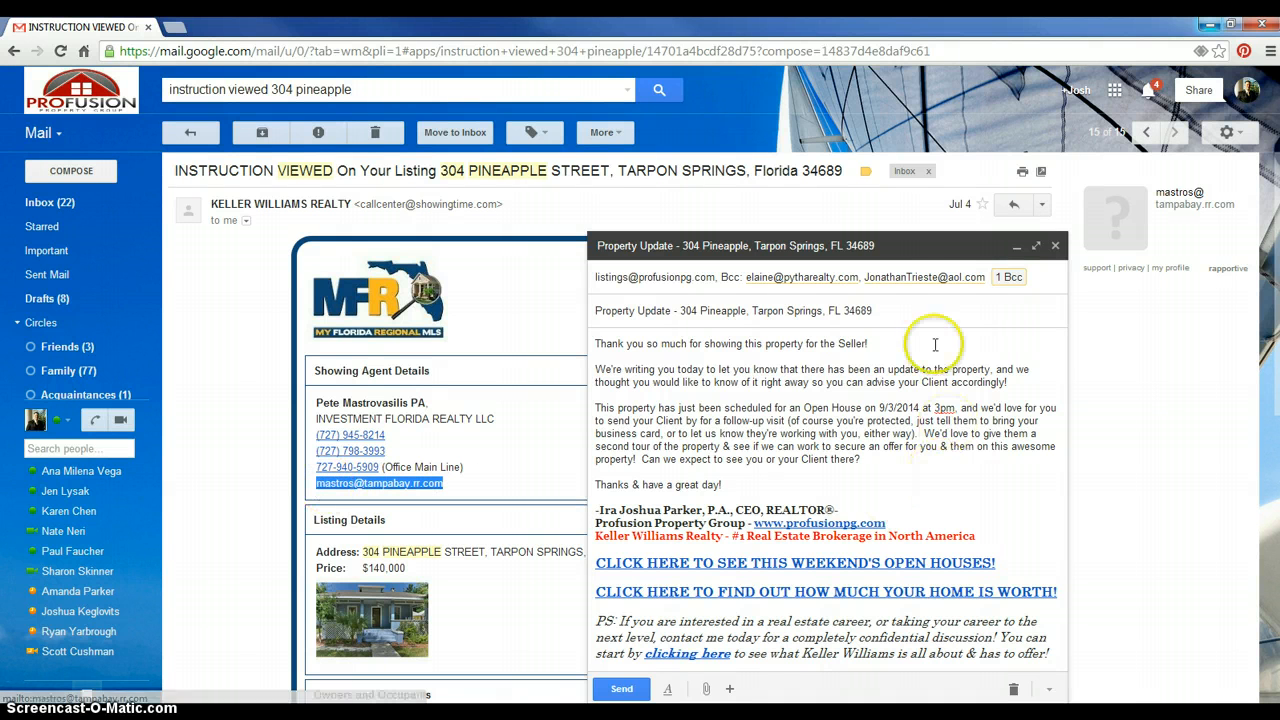
click(942, 276)
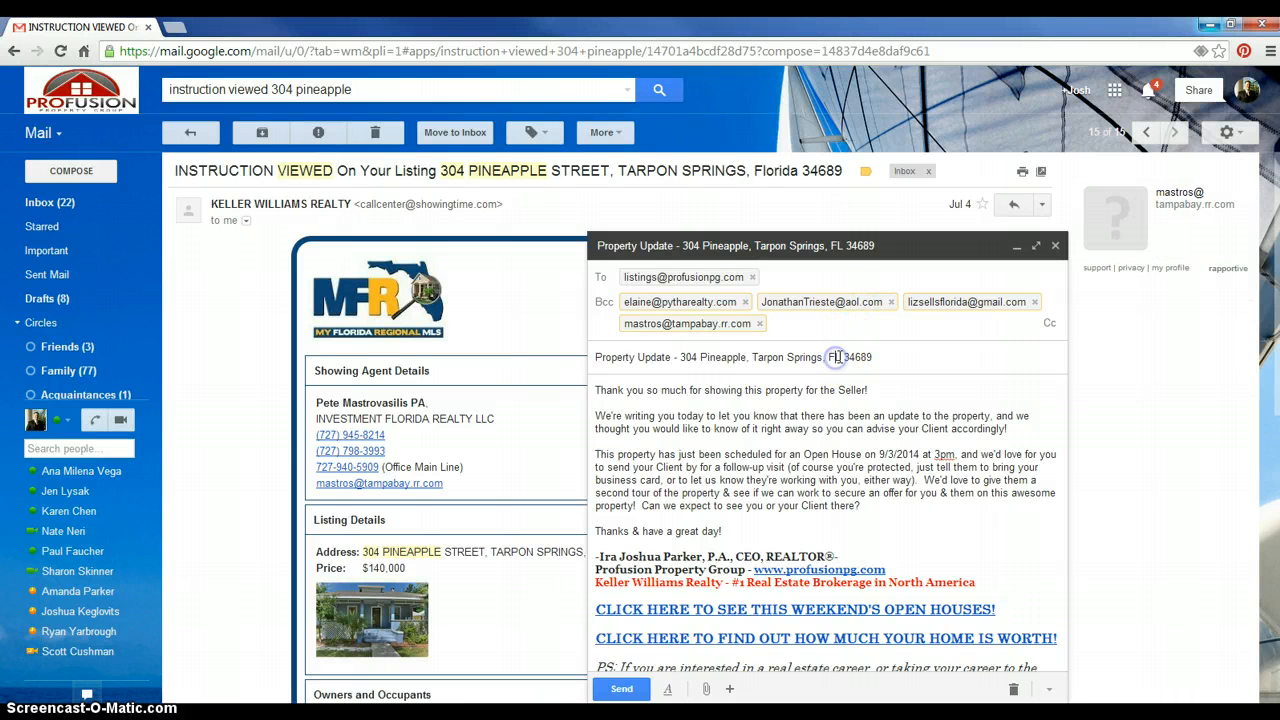
click(830, 357)
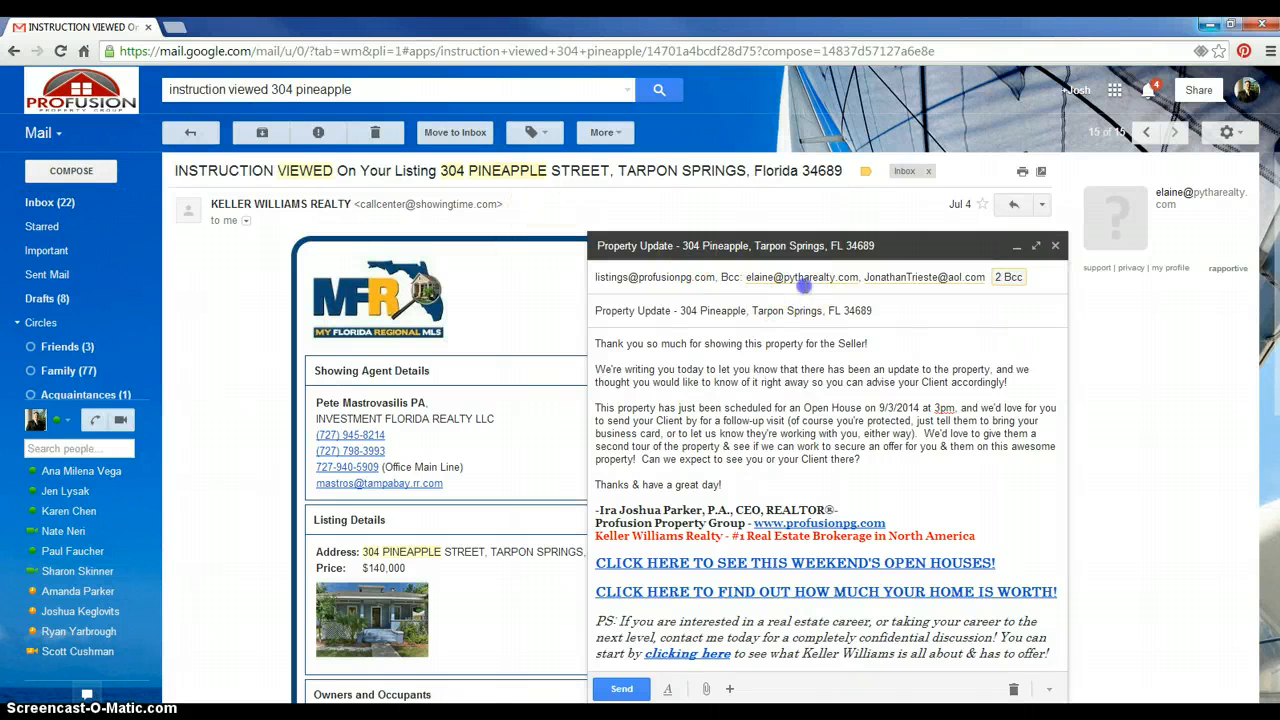
Check all four Bcc addresses and the open-house paragraph, then bring up the Word template
click(806, 282)
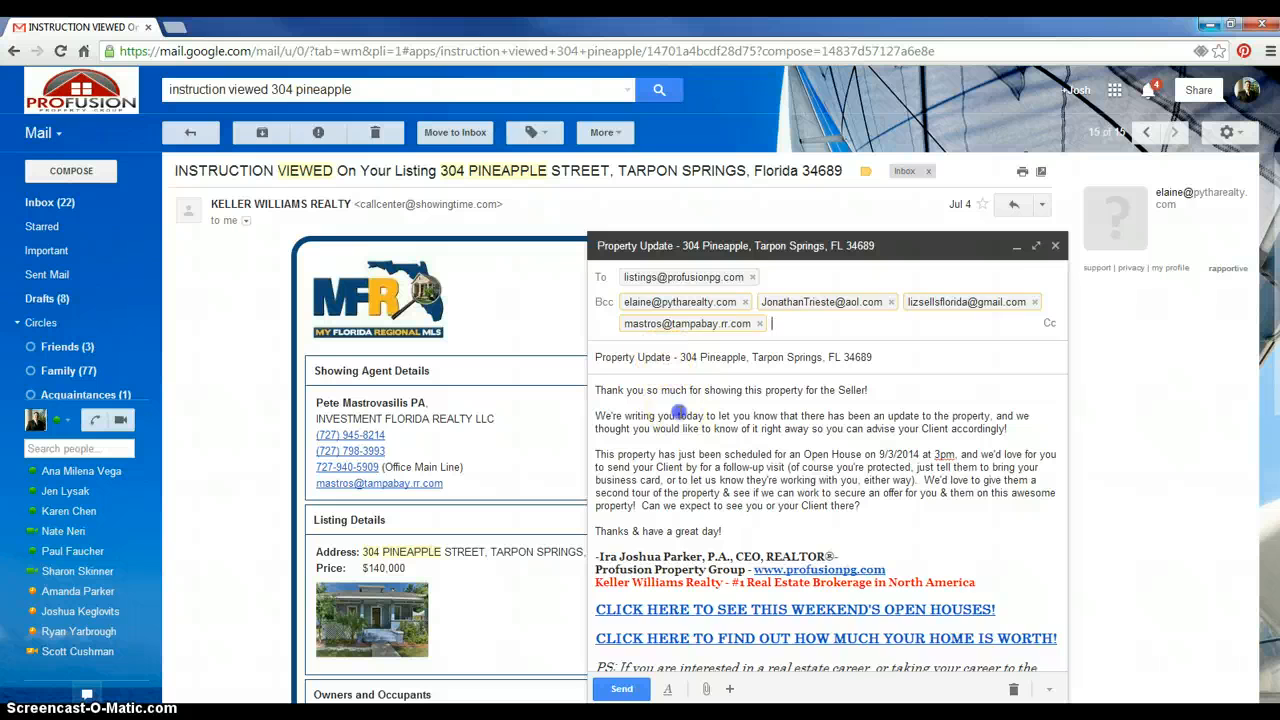
click(677, 413)
drag(860, 460, 600, 408)
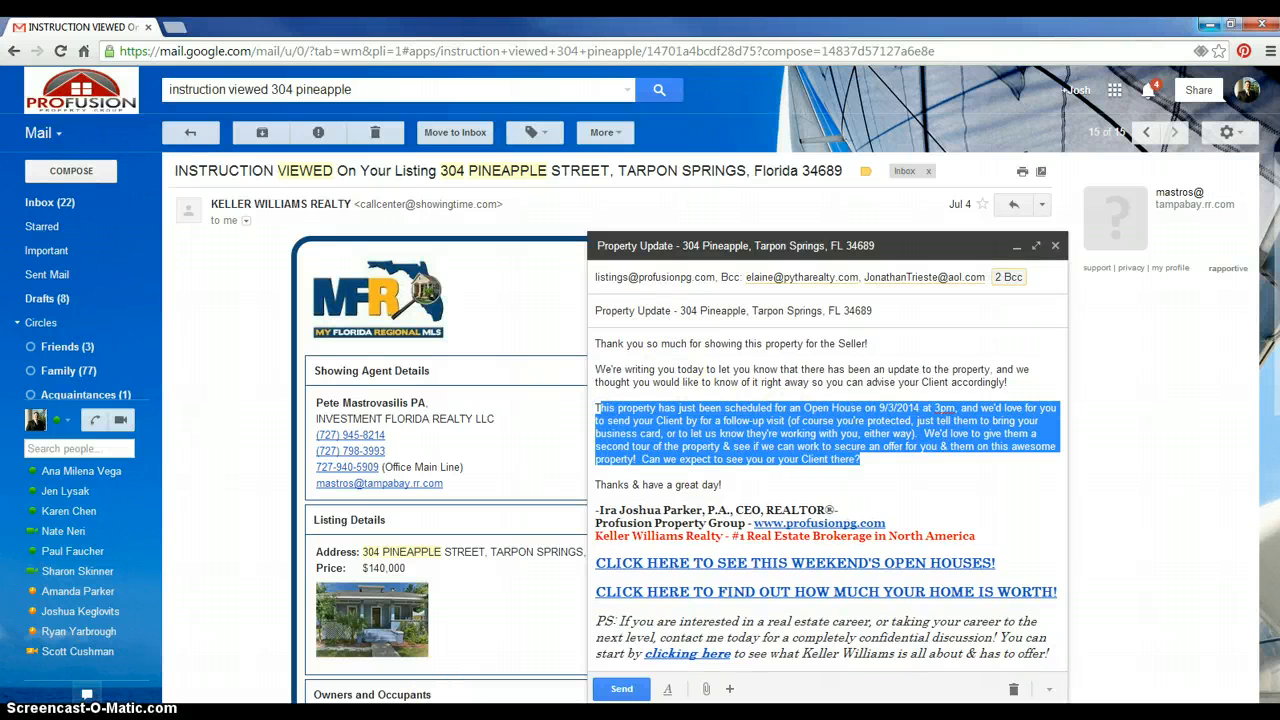
click(369, 712)
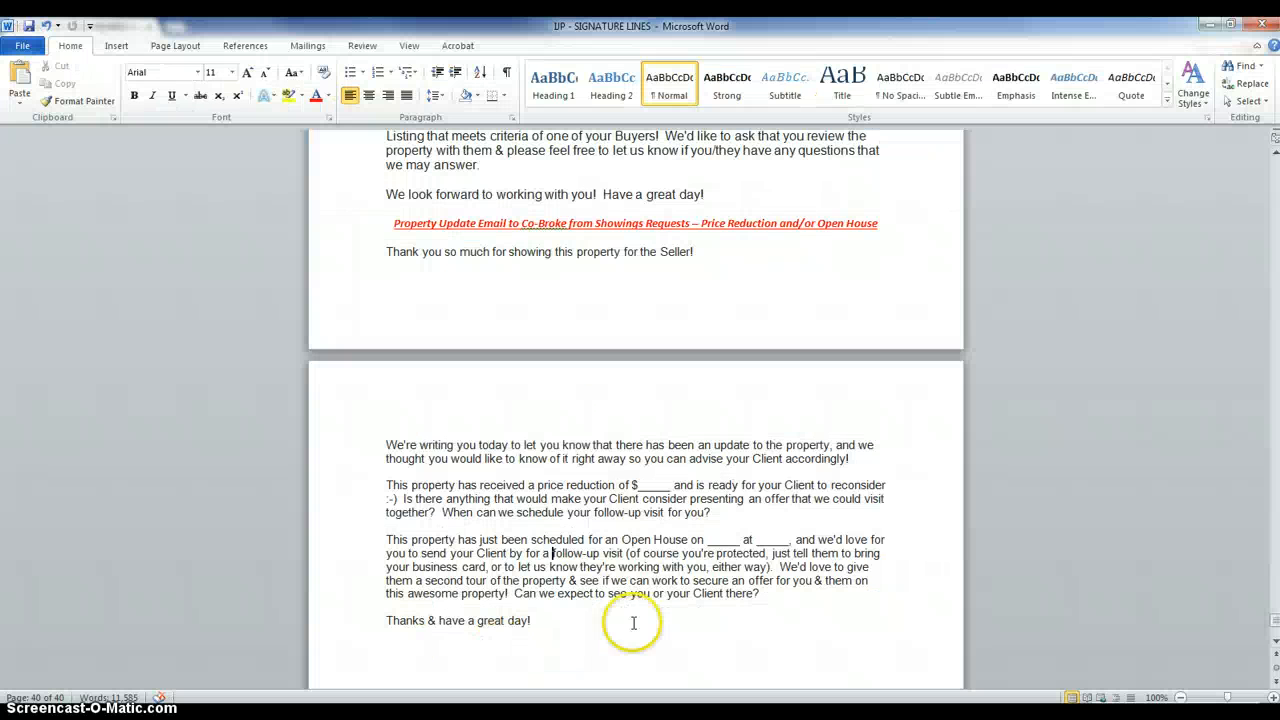
Select the Word template paragraphs for comparison, then minimize Word back to the Gmail draft
click(694, 614)
drag(694, 614, 389, 251)
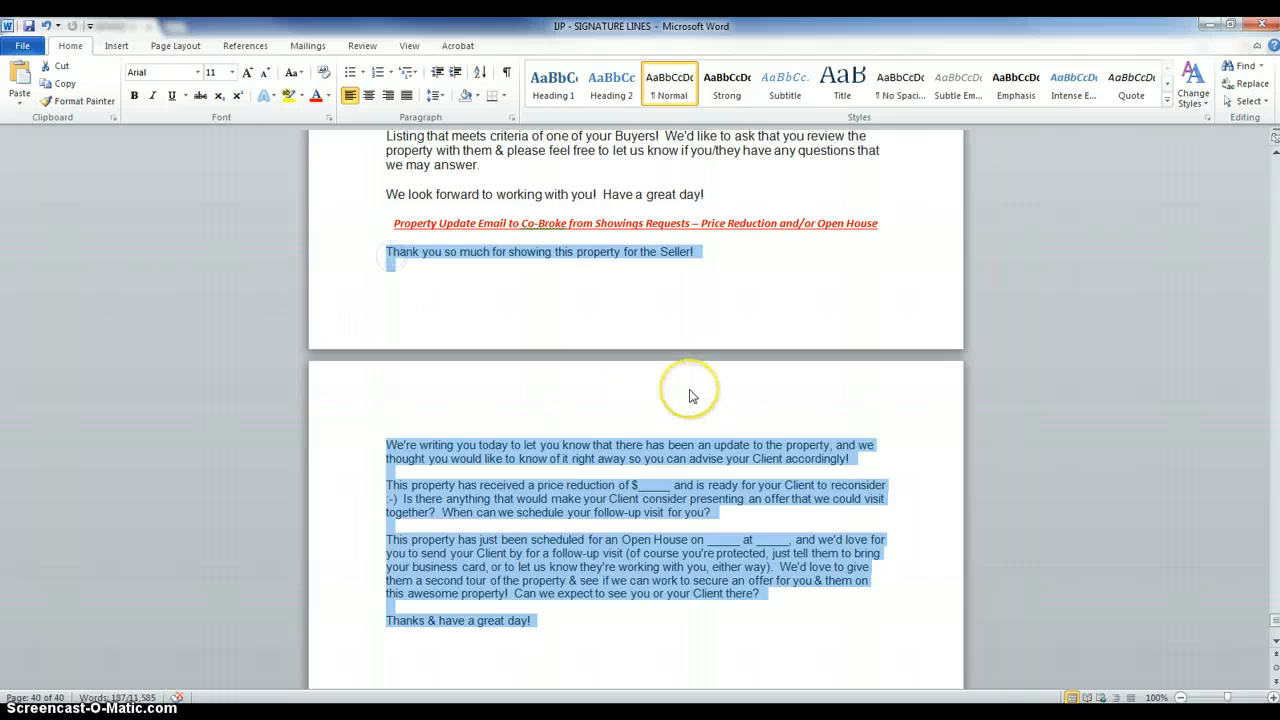
click(1211, 24)
click(796, 482)
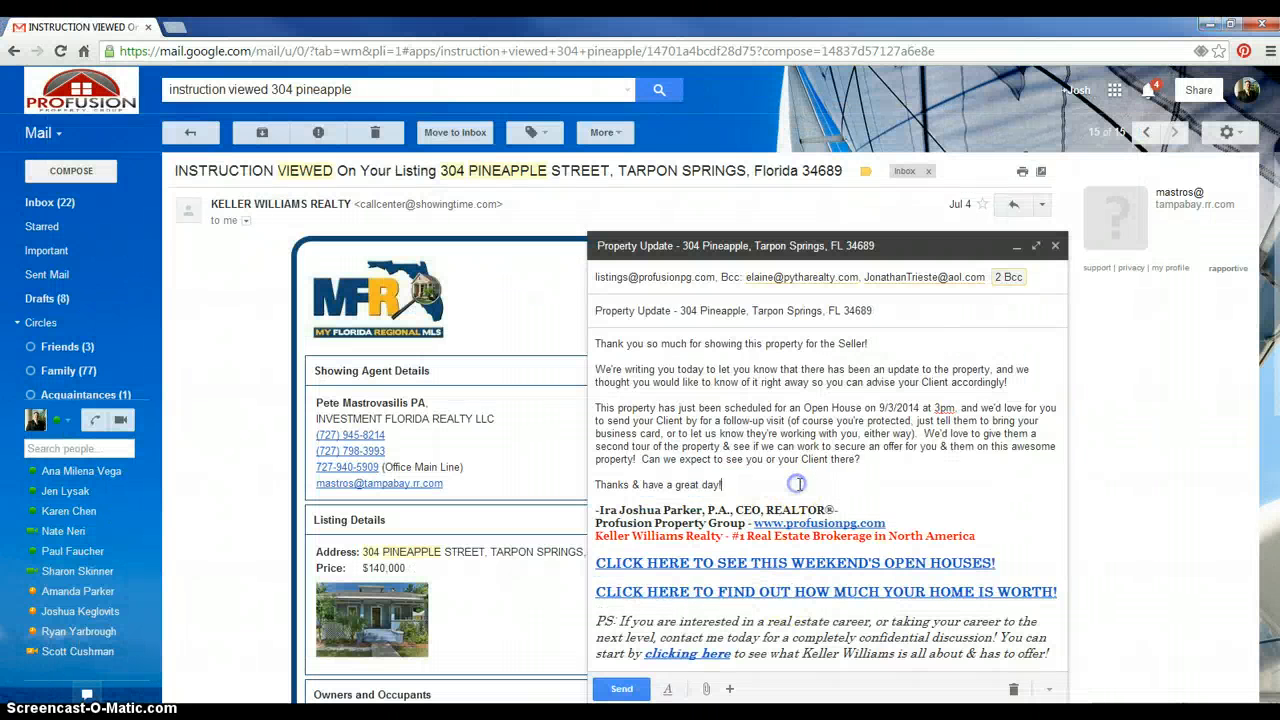